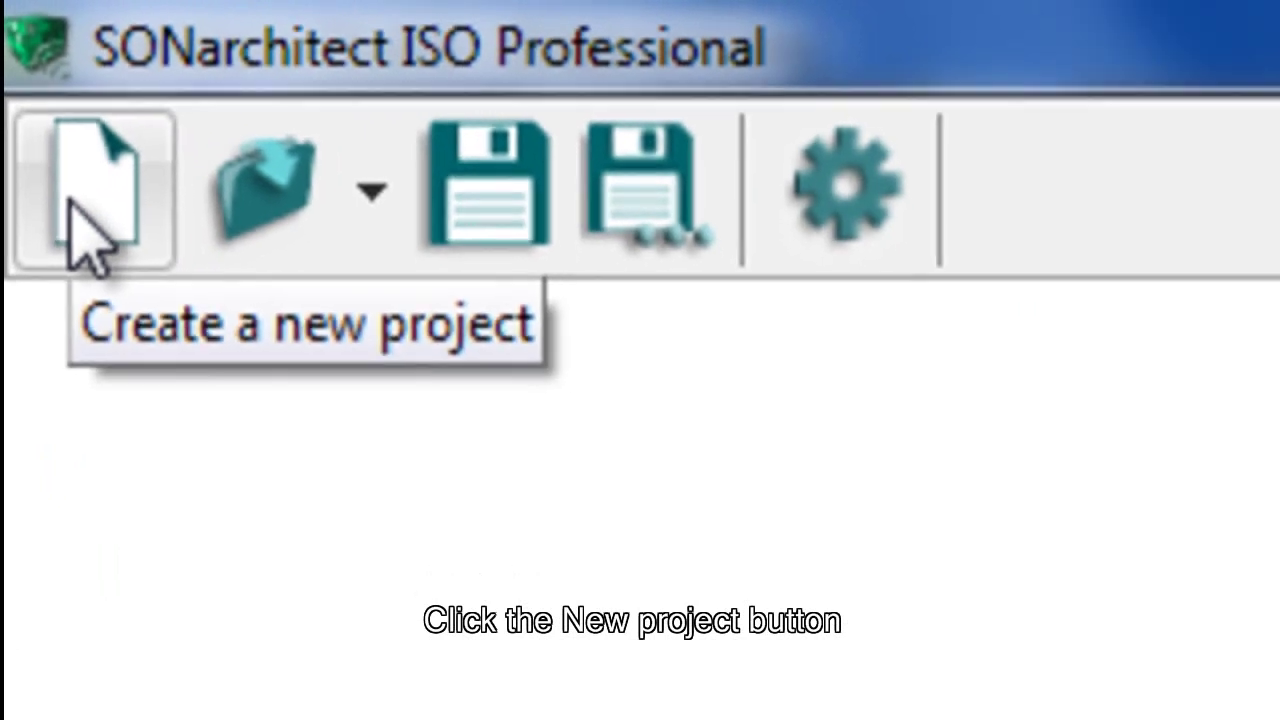
- Create a new project titled "My First Project" with reference 12345, considering rooms on different floors as different units
{"action": "left_click", "coordinate": [82, 238]}
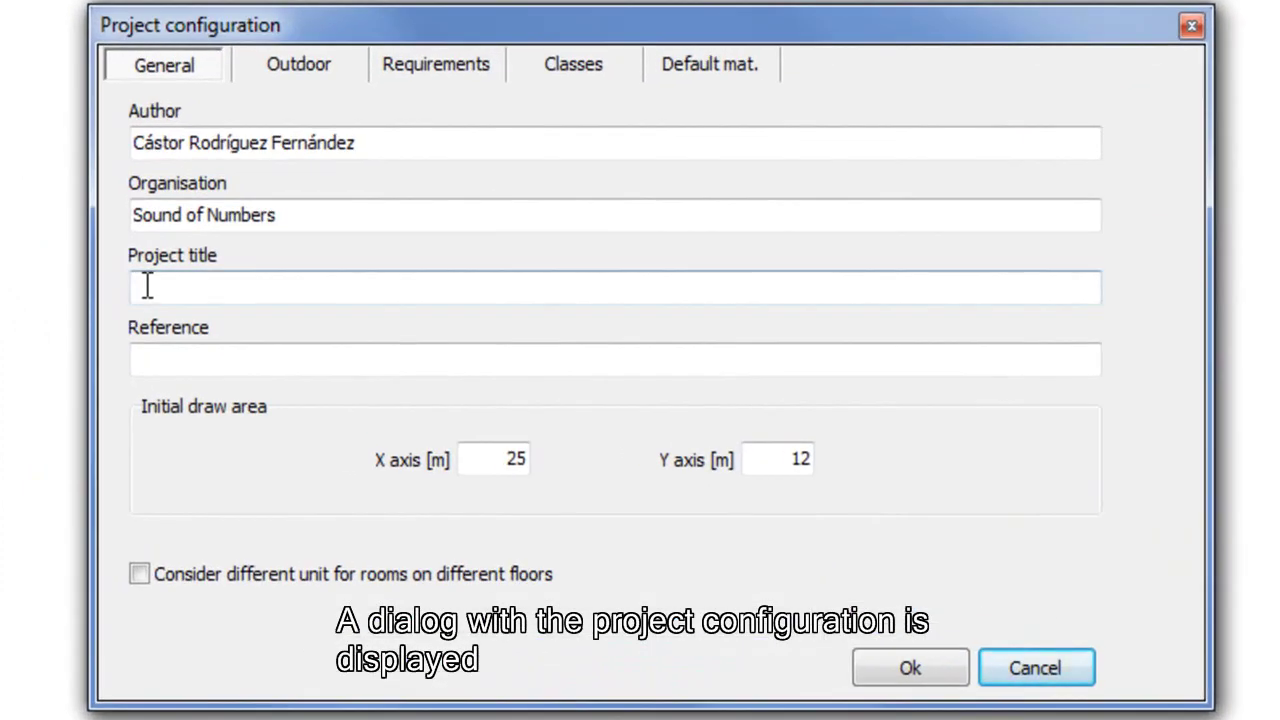
{"action": "left_click", "coordinate": [340, 317]}
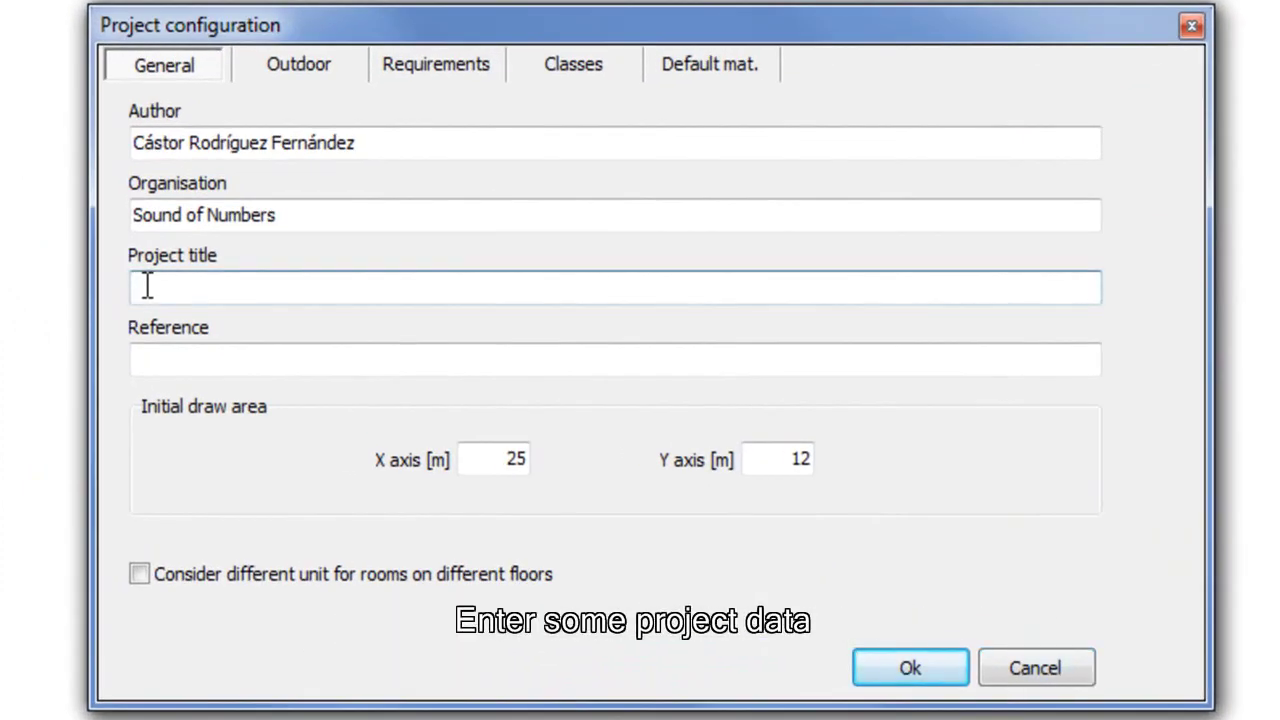
{"action": "type", "text": "My "}
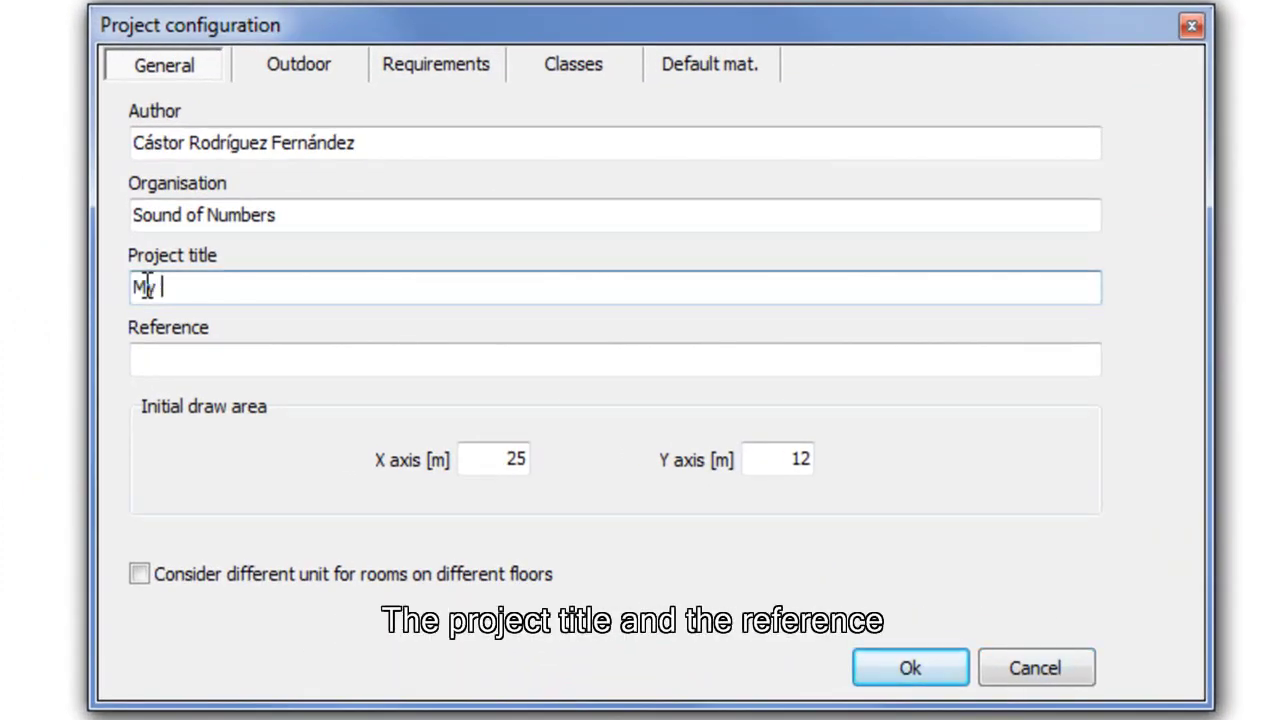
{"action": "type", "text": "First Project"}
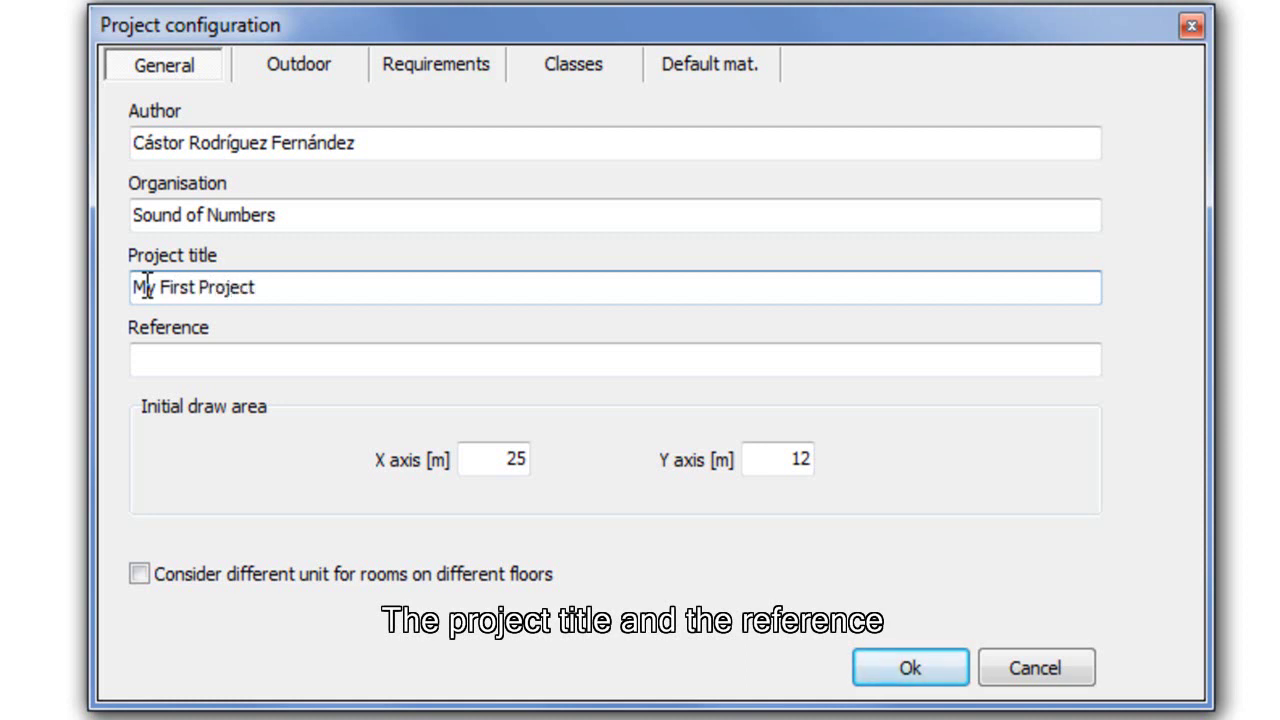
{"action": "left_click", "coordinate": [176, 367]}
{"action": "type", "text": "12345"}
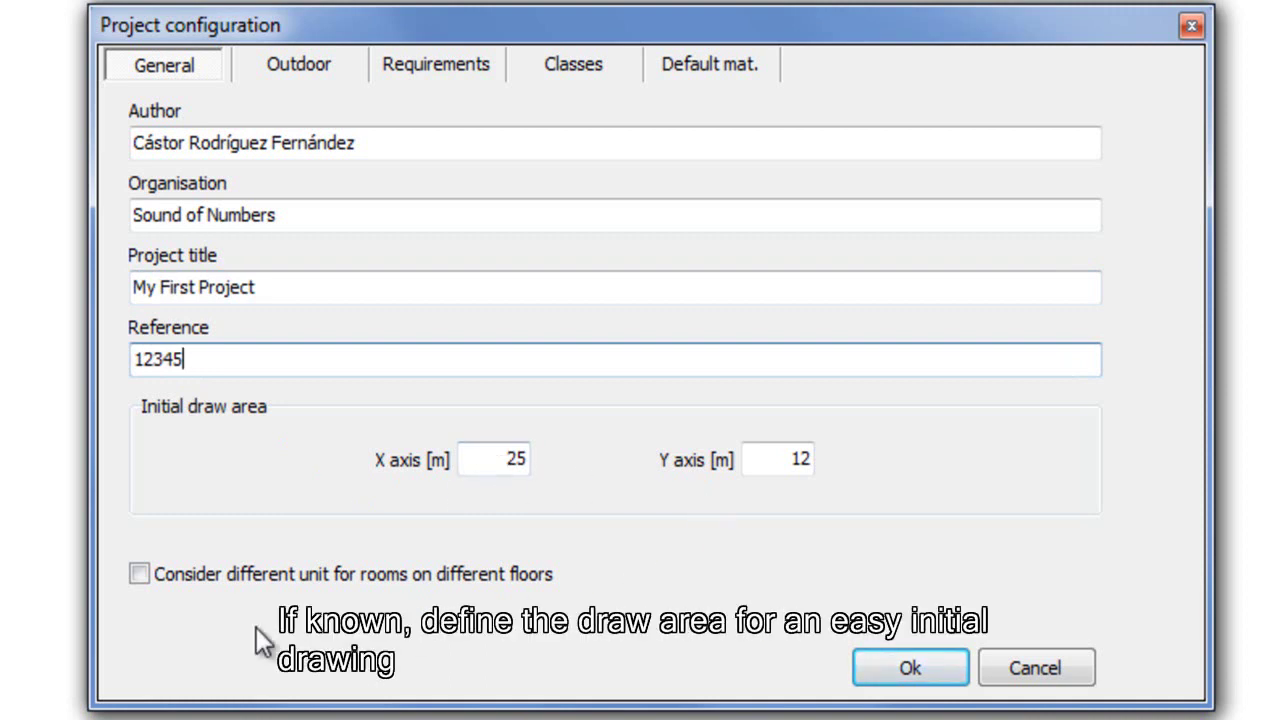
{"action": "left_click", "coordinate": [157, 580]}
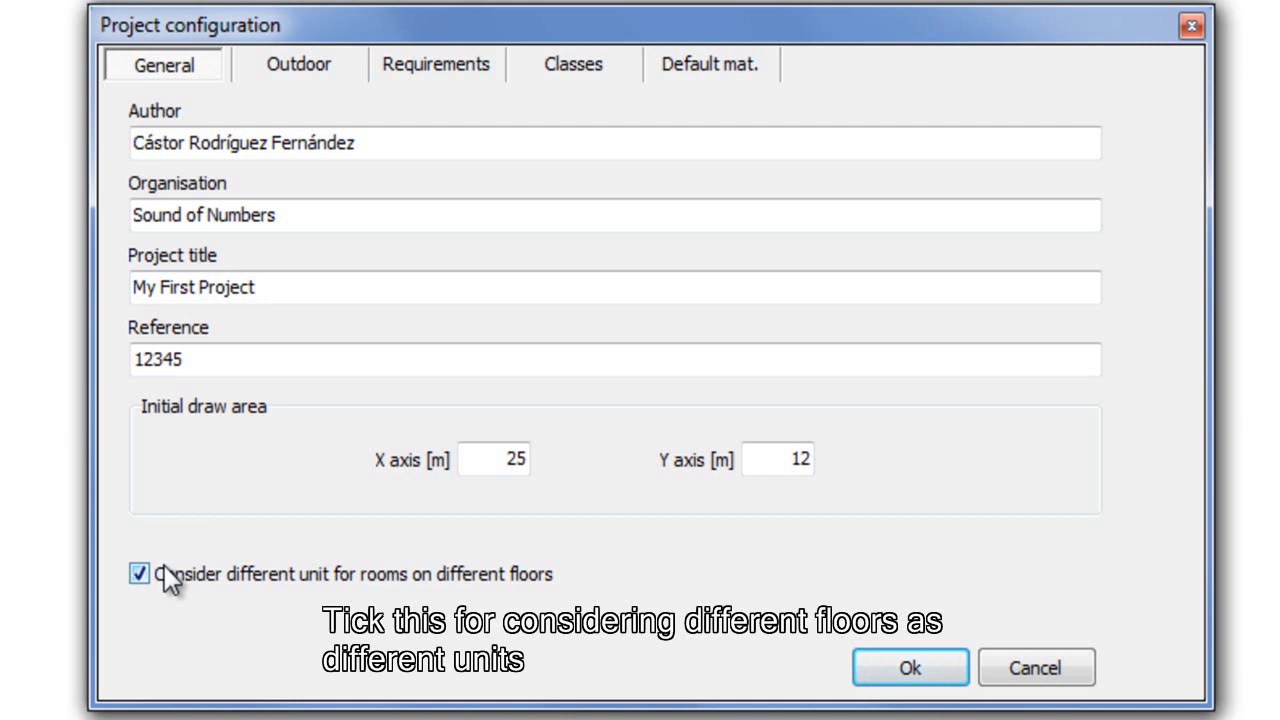
- Examine the placement acoustic area choices for the façade's outdoor level, and return to the sound pressure level option
{"action": "left_click", "coordinate": [309, 80]}
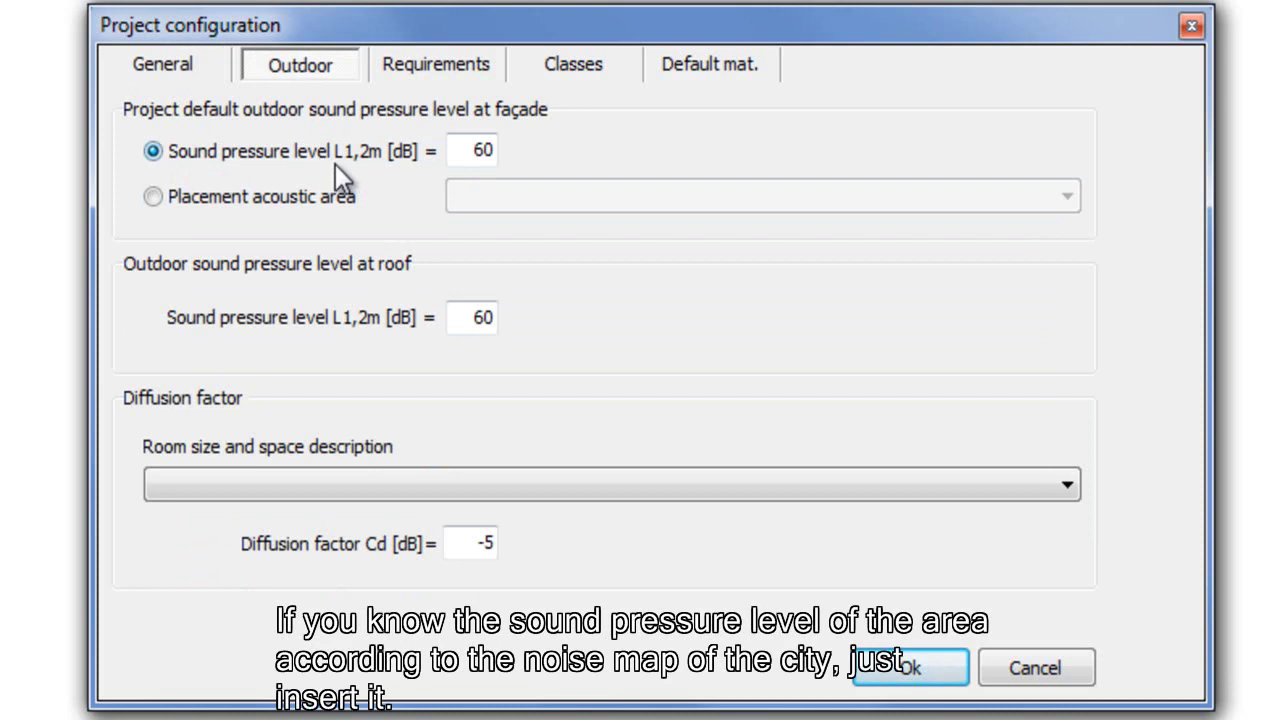
{"action": "left_click", "coordinate": [294, 195]}
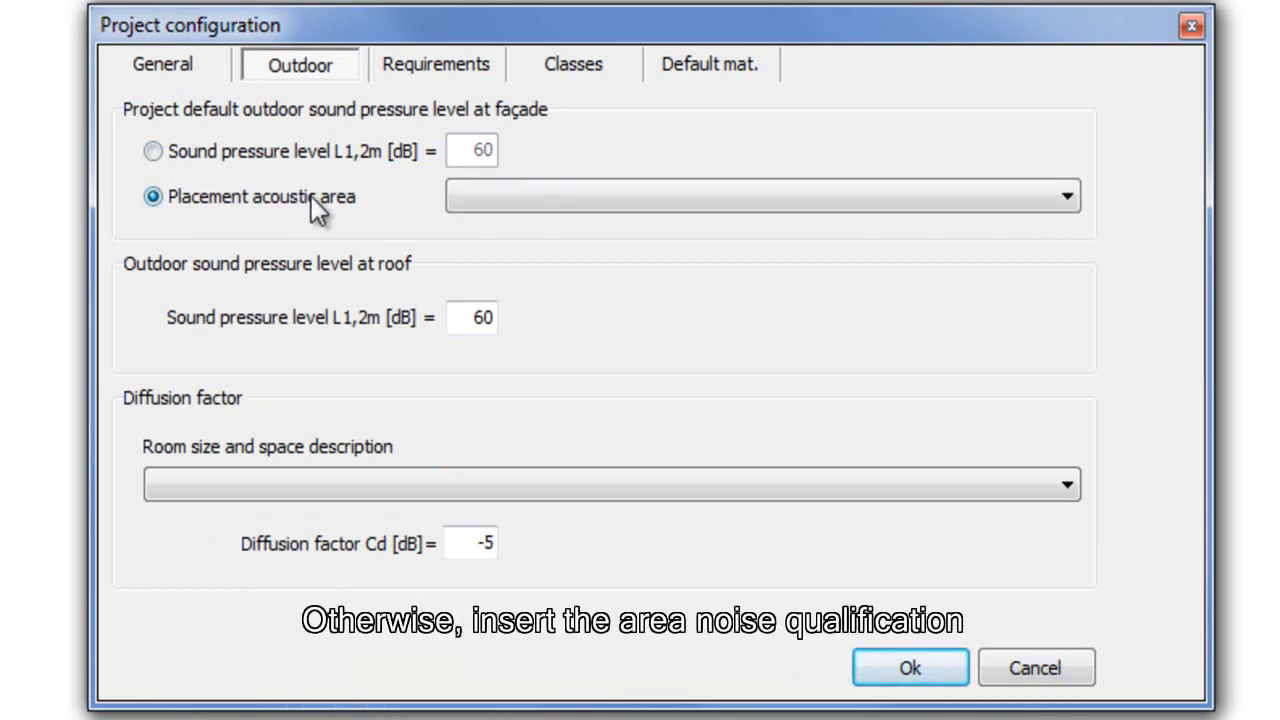
{"action": "left_click", "coordinate": [480, 197]}
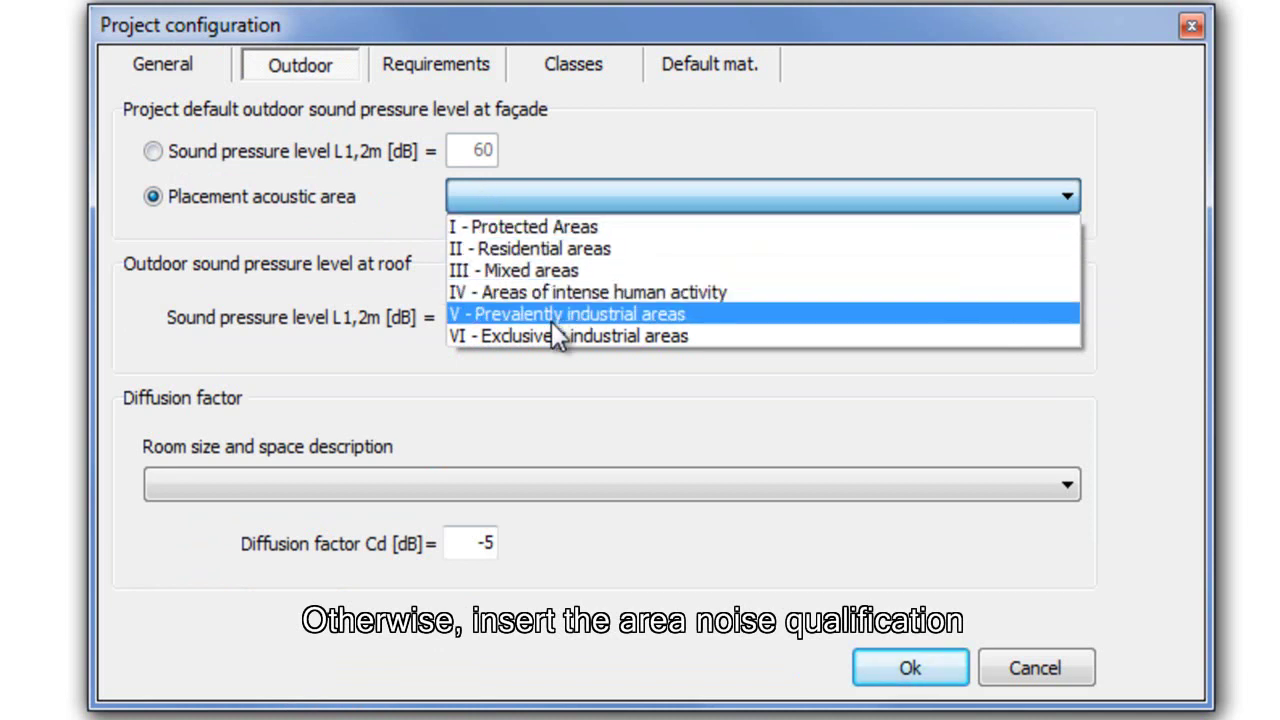
{"action": "left_click", "coordinate": [157, 148]}
{"action": "left_click", "coordinate": [153, 151]}
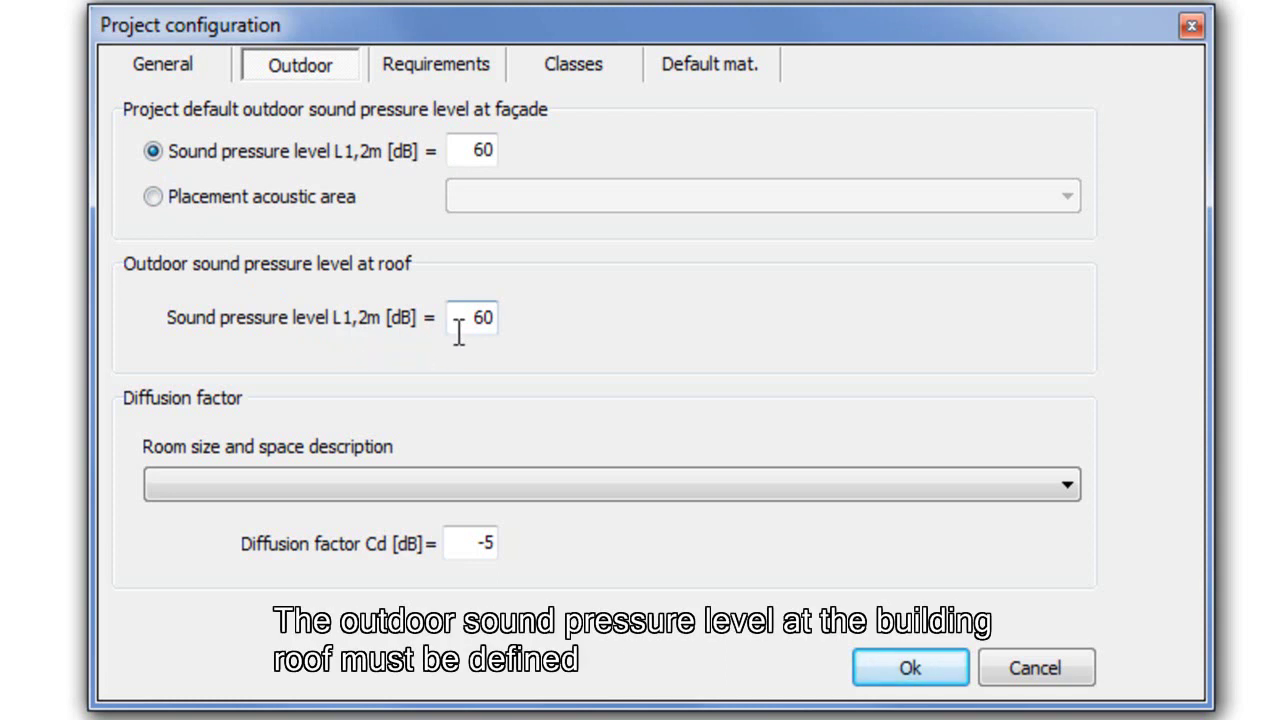
- Set the diffusion factor's room description to "Large rooms or corridors; typical industrial building; in front of a reflecting surface"
{"action": "left_click", "coordinate": [554, 485]}
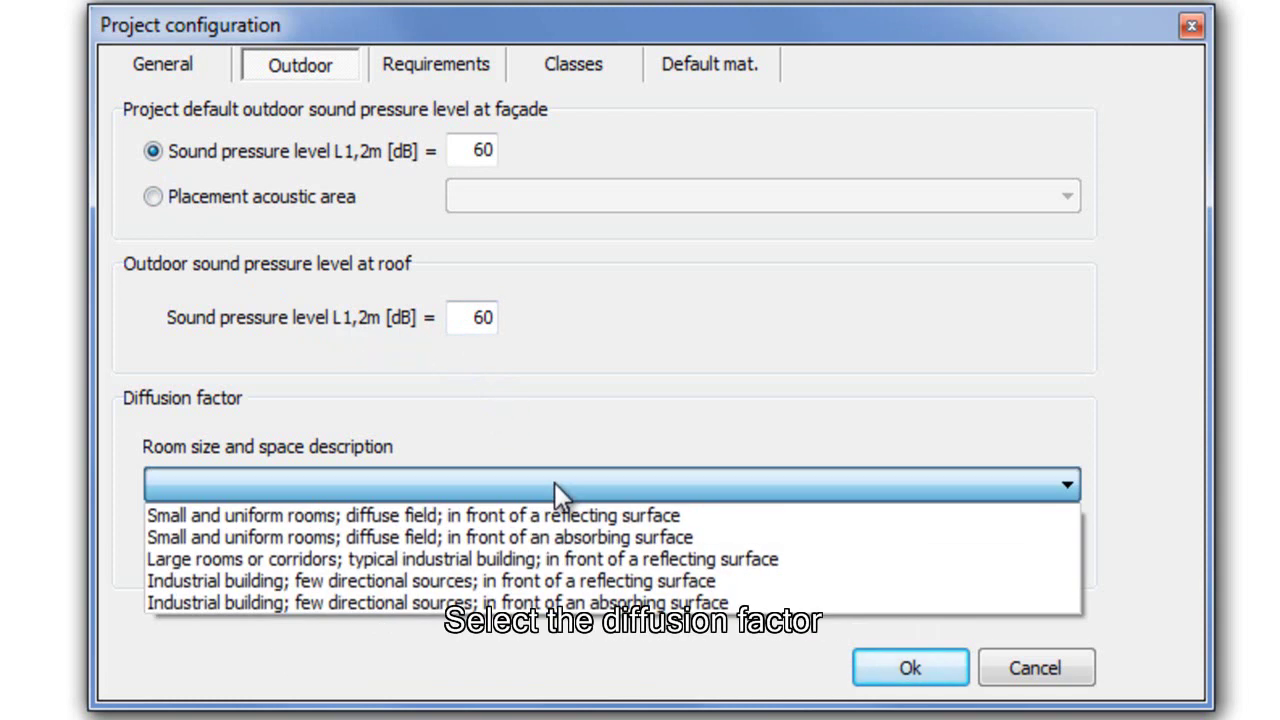
{"action": "left_click", "coordinate": [580, 560]}
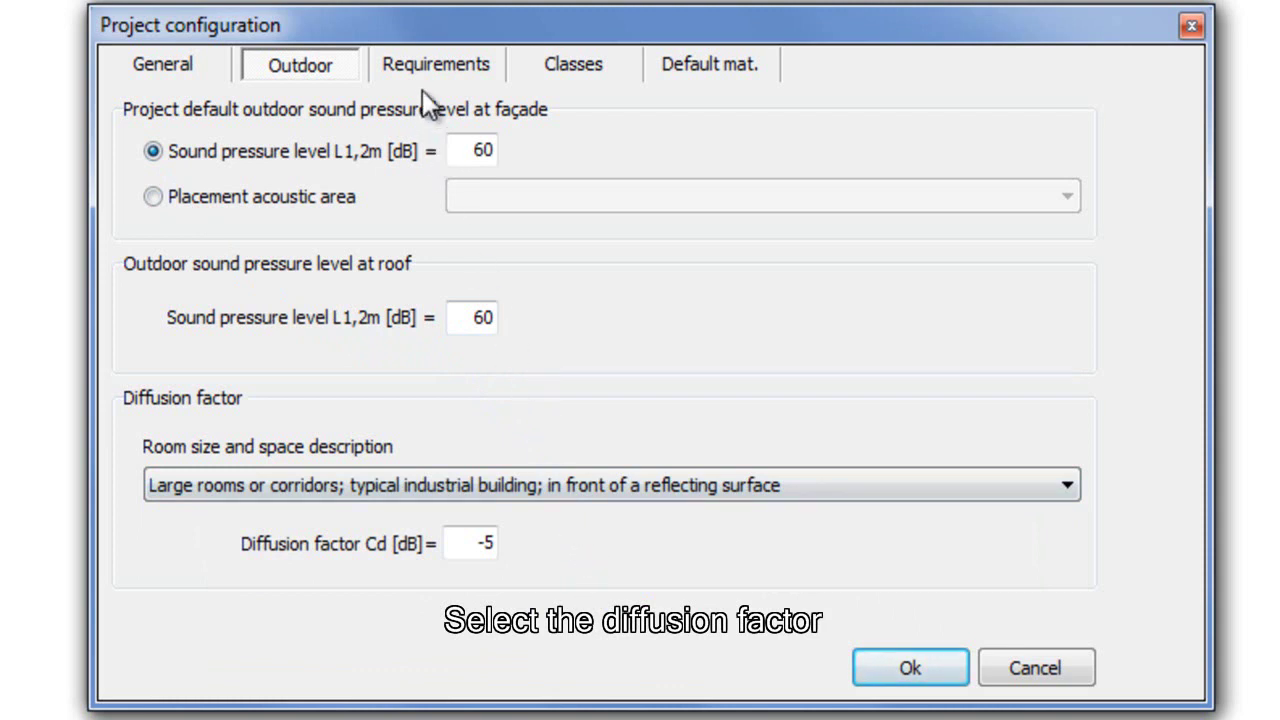
- Add a room type named Offices to the project requirements and give it the grey-teal basic colour (RGB 64, 128, 128)
{"action": "left_click", "coordinate": [419, 65]}
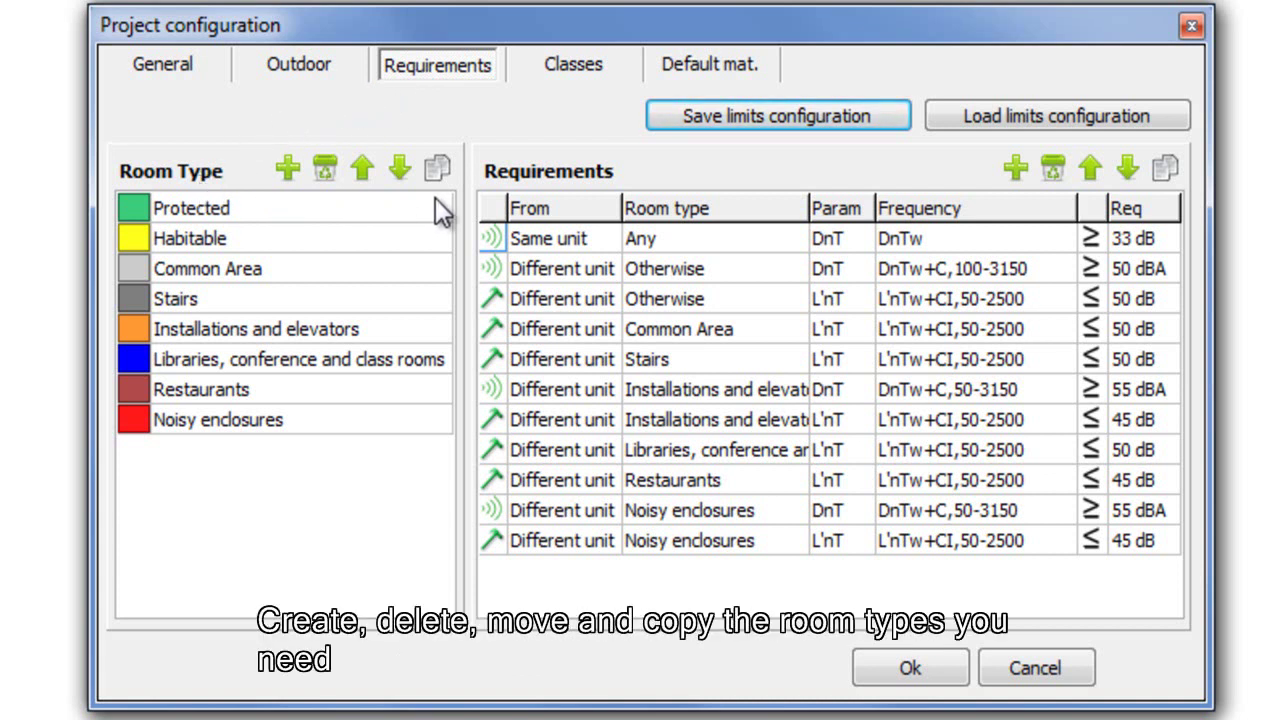
{"action": "left_click", "coordinate": [290, 176]}
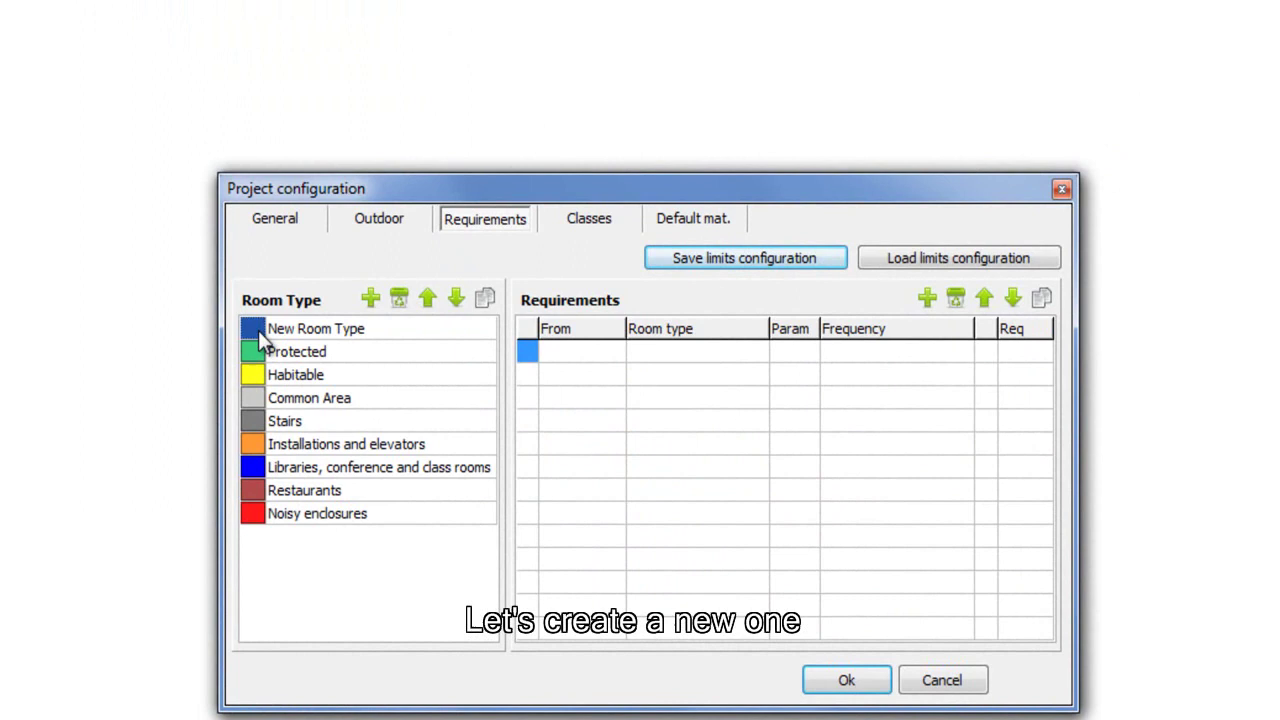
{"action": "double_click", "coordinate": [229, 241]}
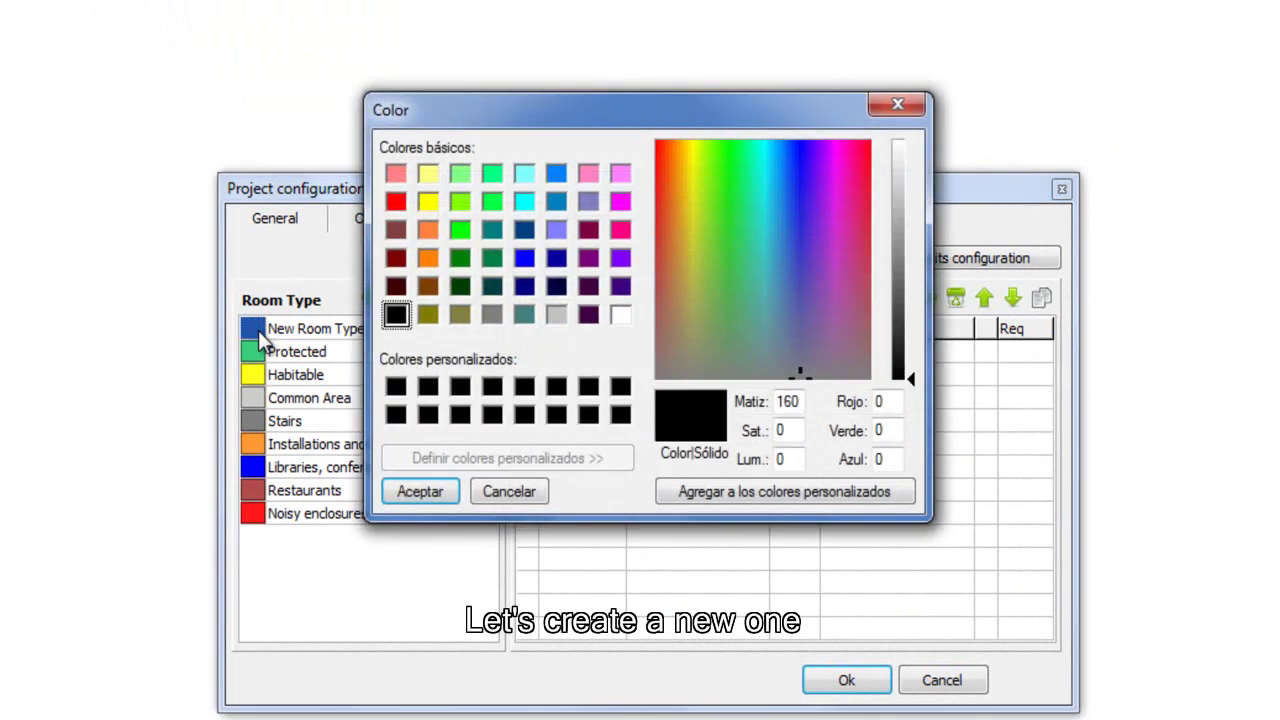
{"action": "left_click", "coordinate": [522, 315]}
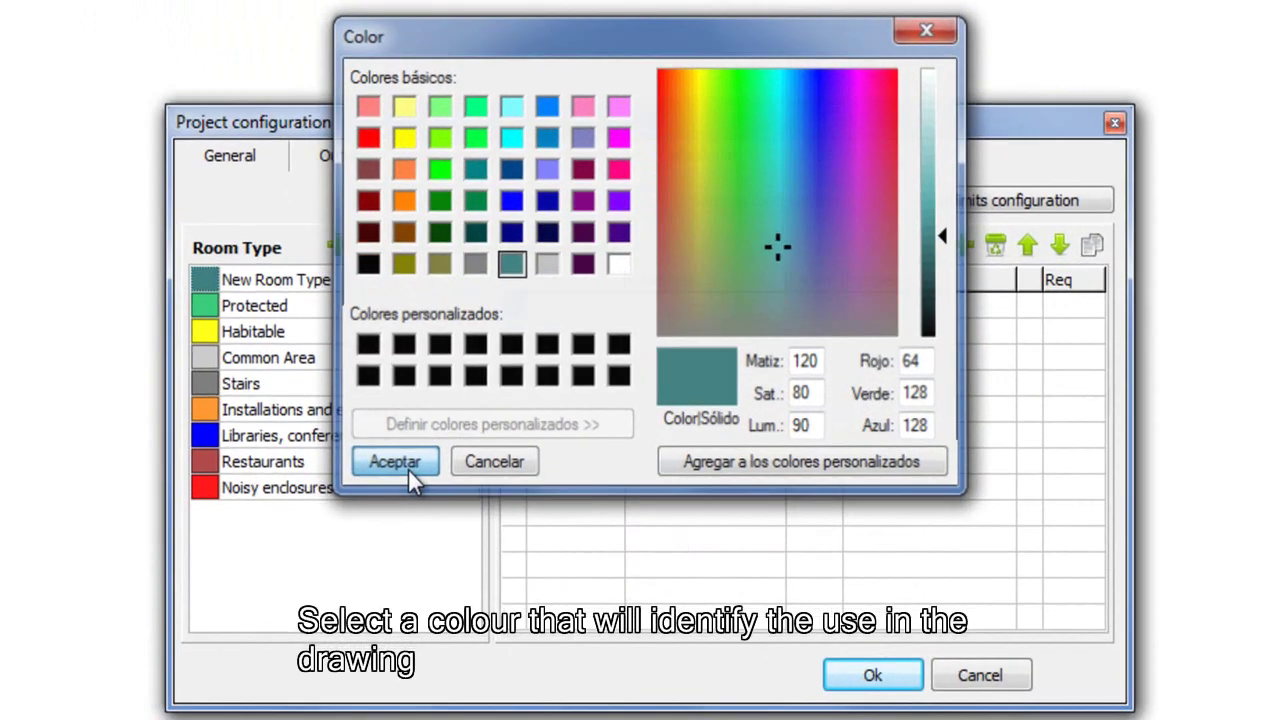
{"action": "left_click", "coordinate": [408, 468]}
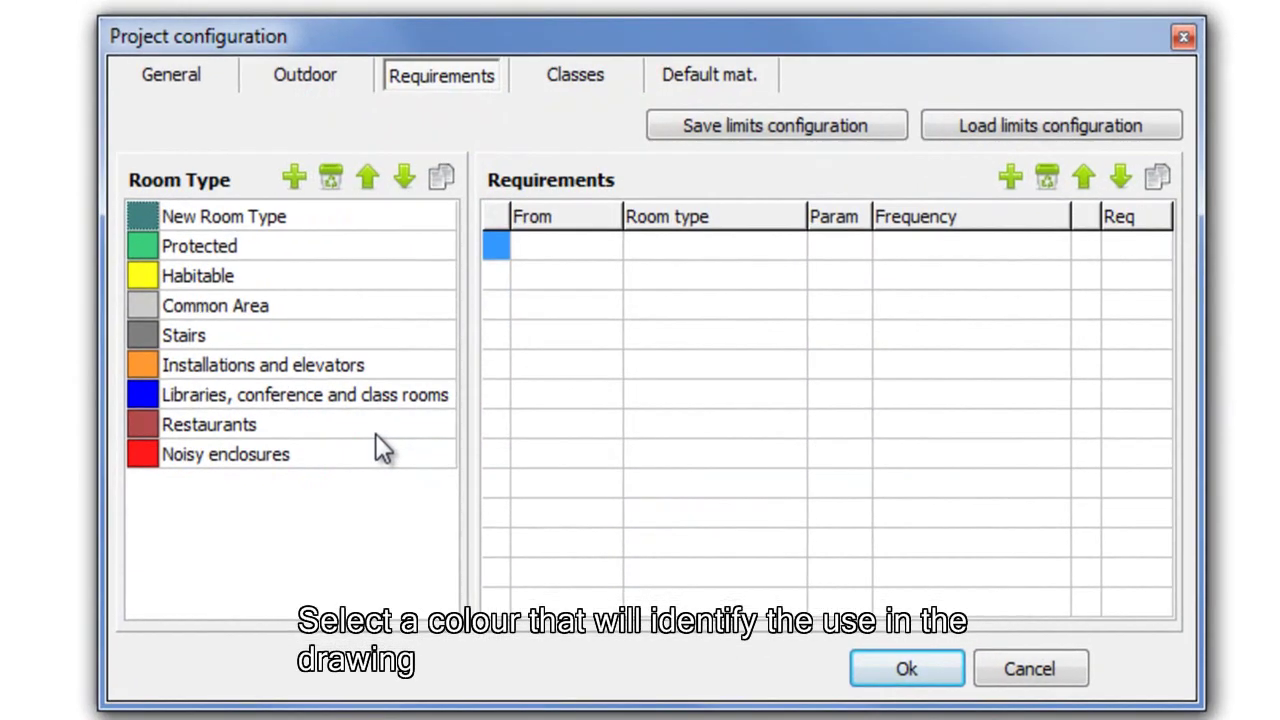
{"action": "double_click", "coordinate": [263, 224]}
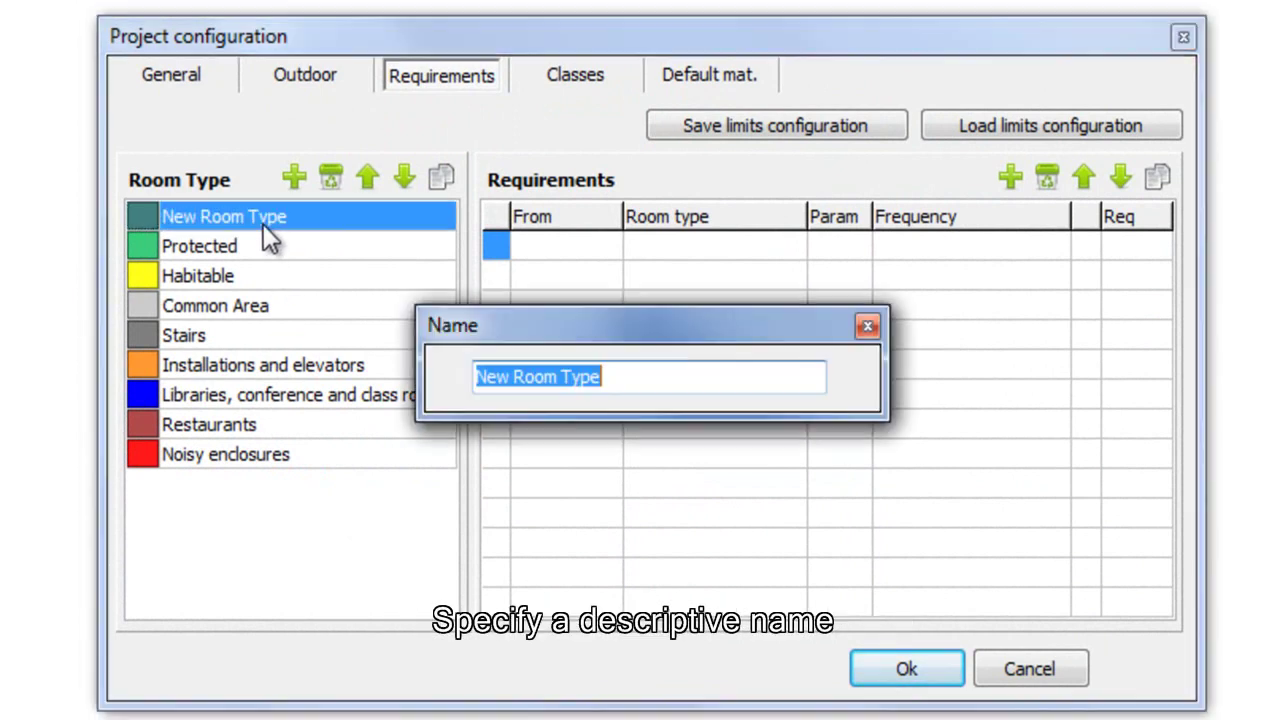
{"action": "type", "text": "Offices"}
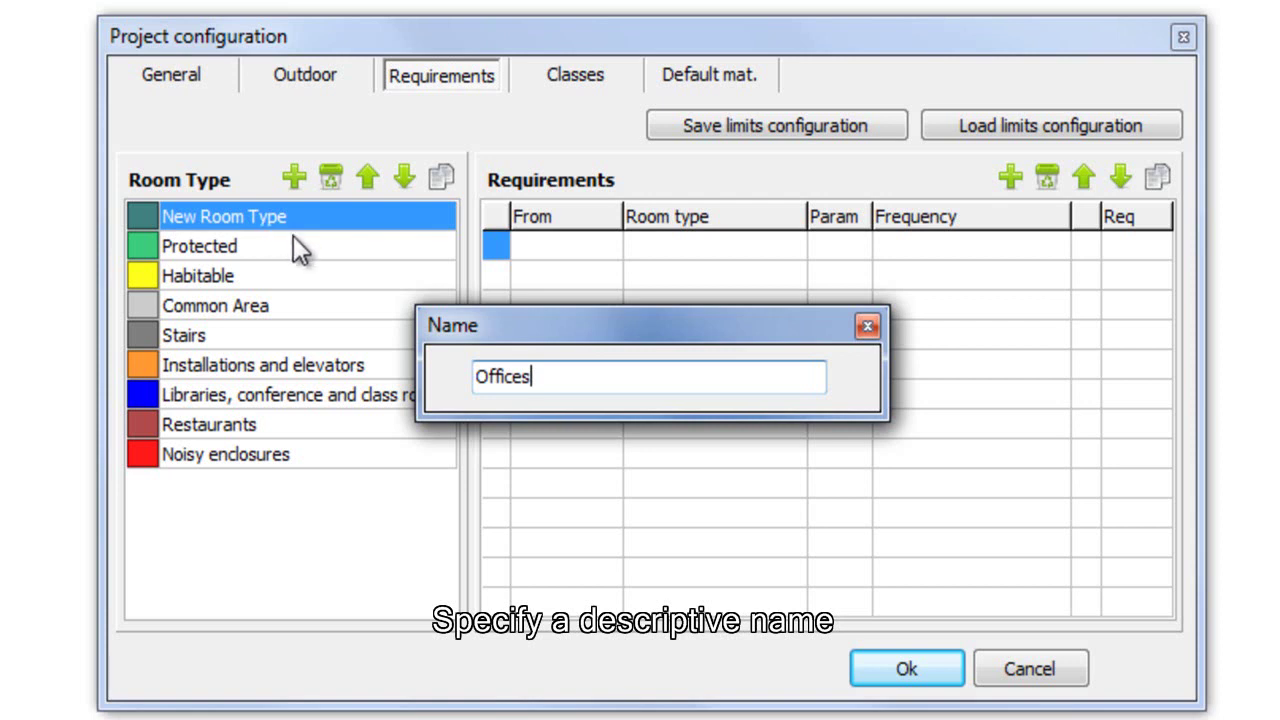
{"action": "key", "text": "Return"}
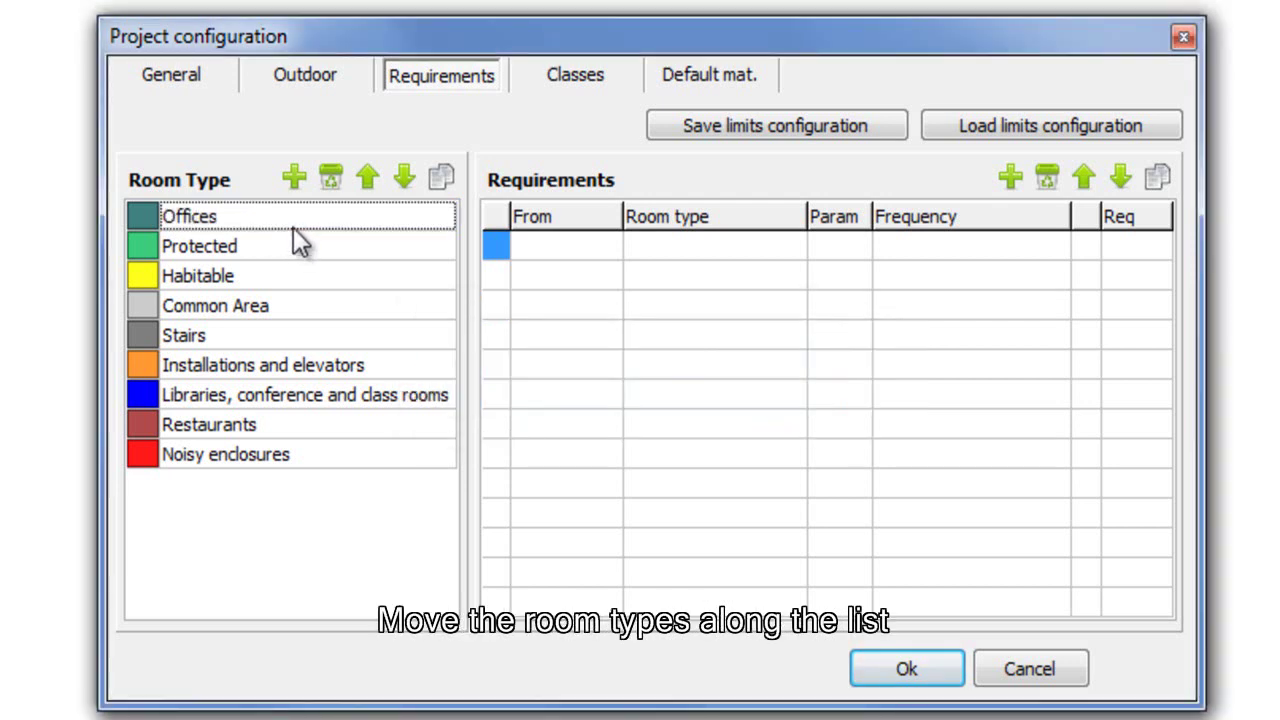
- Move the Offices room type one place down the list and back up to the first place
{"action": "left_click", "coordinate": [400, 182]}
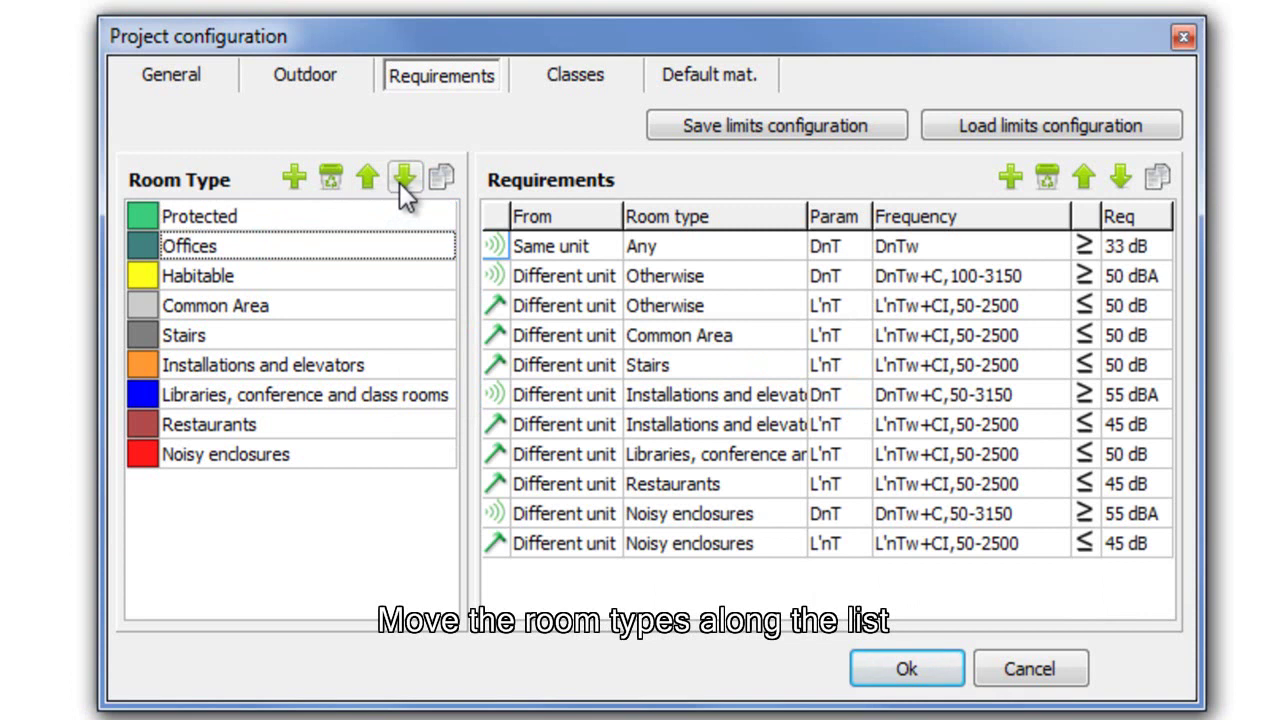
{"action": "left_click", "coordinate": [371, 184]}
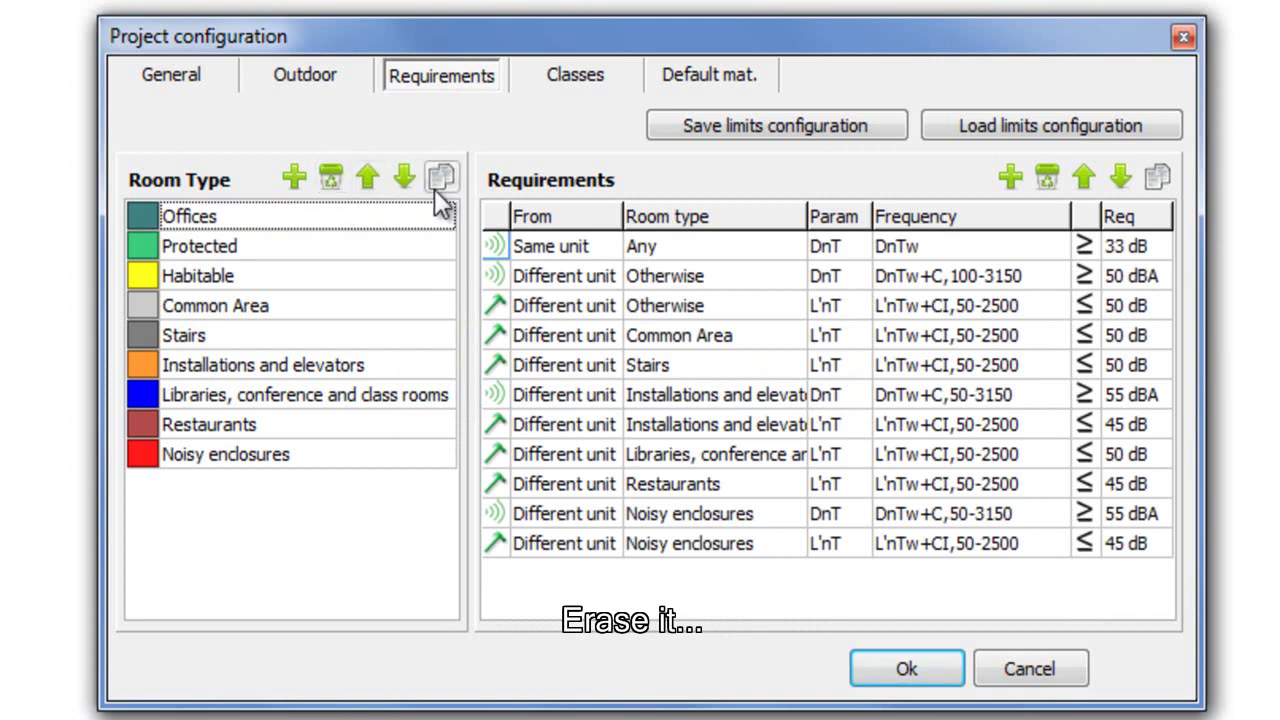
- Add a requirement for the Offices room type and set its type to Impact sound insulation
{"action": "left_click", "coordinate": [382, 216]}
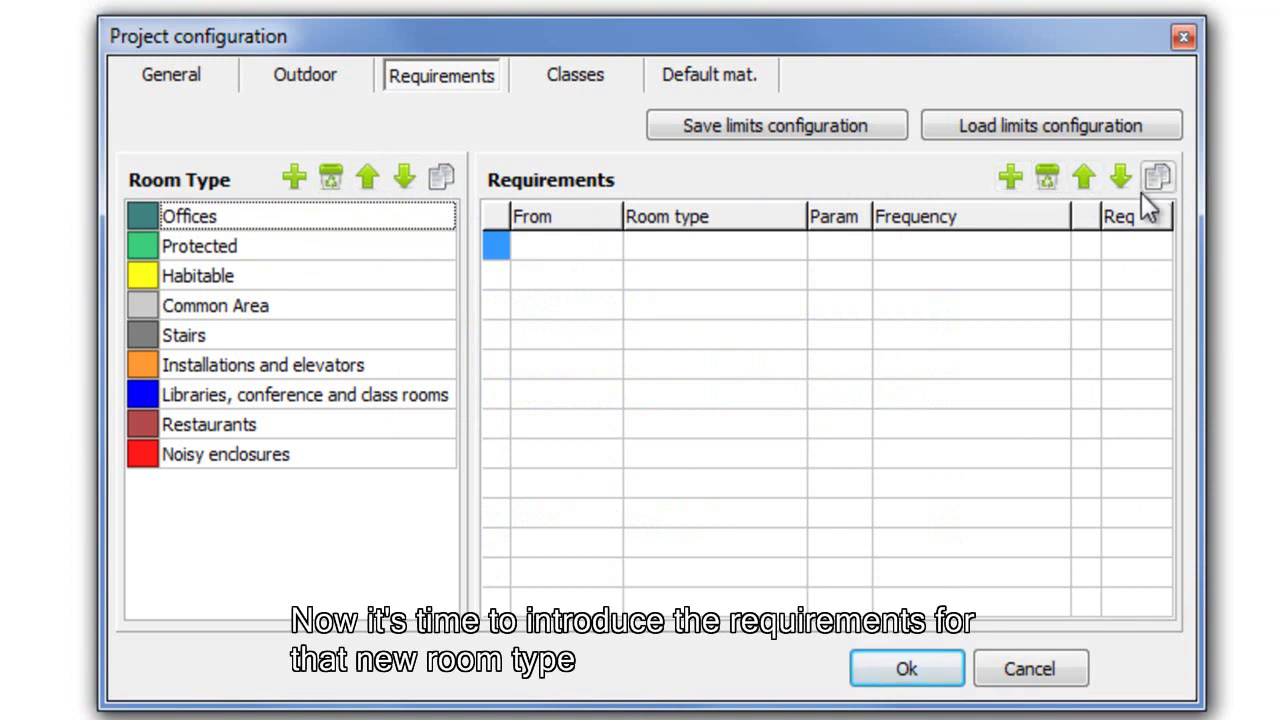
{"action": "left_click", "coordinate": [1012, 180]}
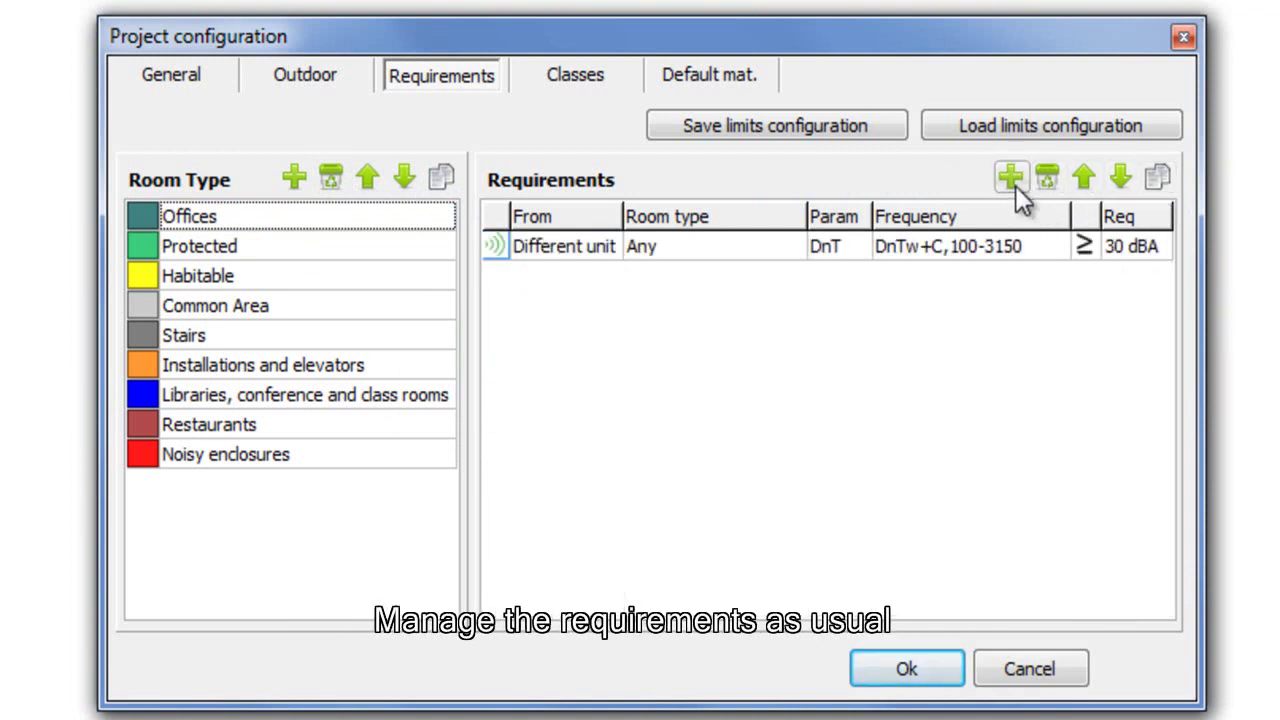
{"action": "left_click", "coordinate": [494, 250]}
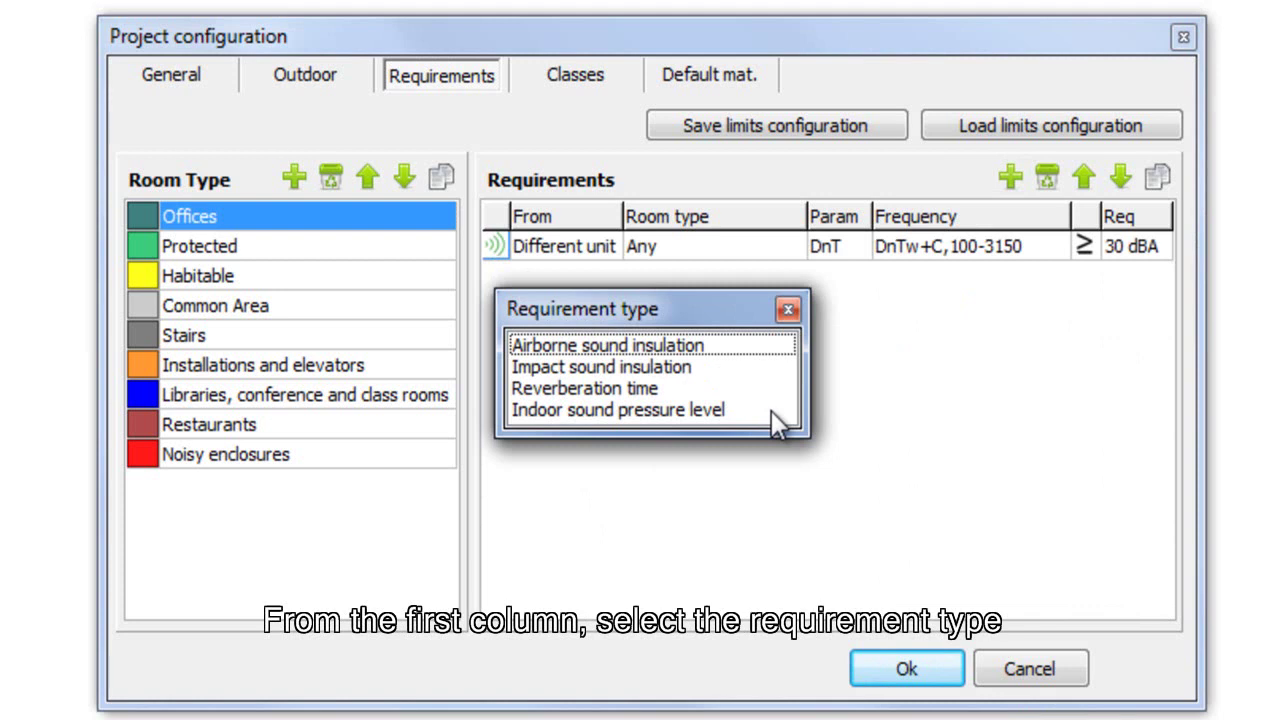
{"action": "double_click", "coordinate": [733, 367]}
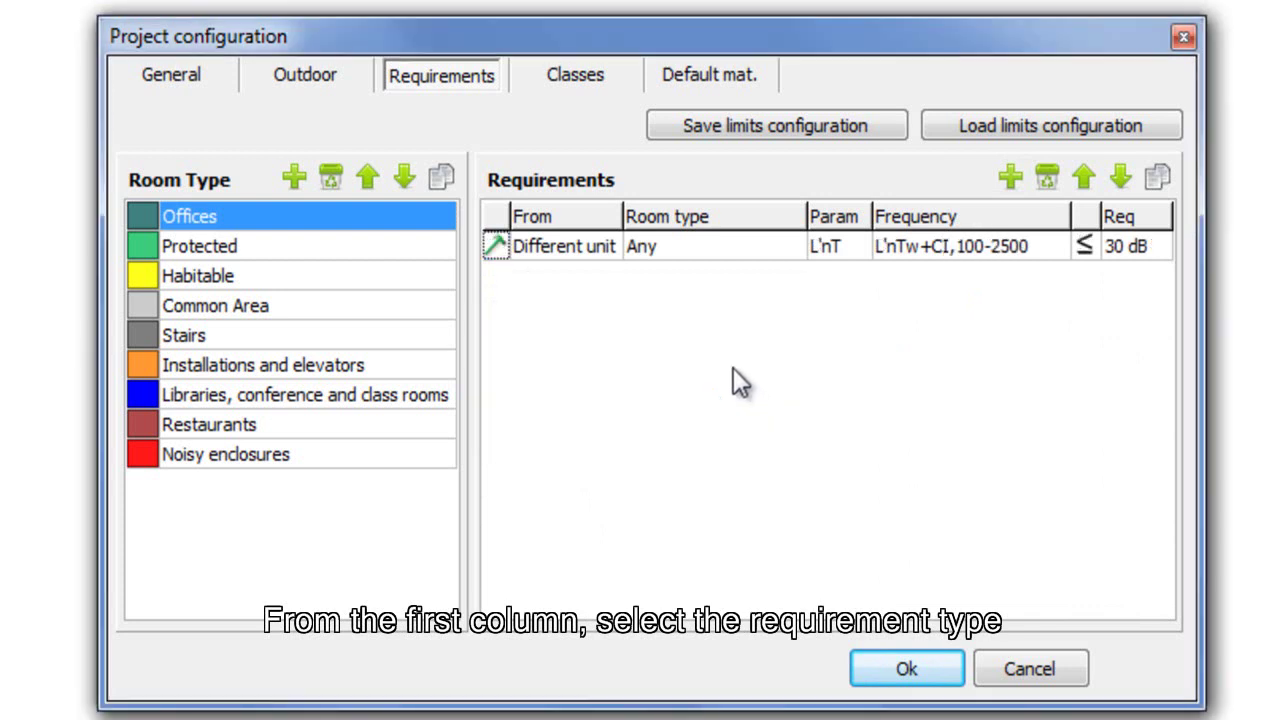
- Set the Offices requirement's noise source to Different unit and its source room type to Noisy enclosures
{"action": "left_click", "coordinate": [572, 246]}
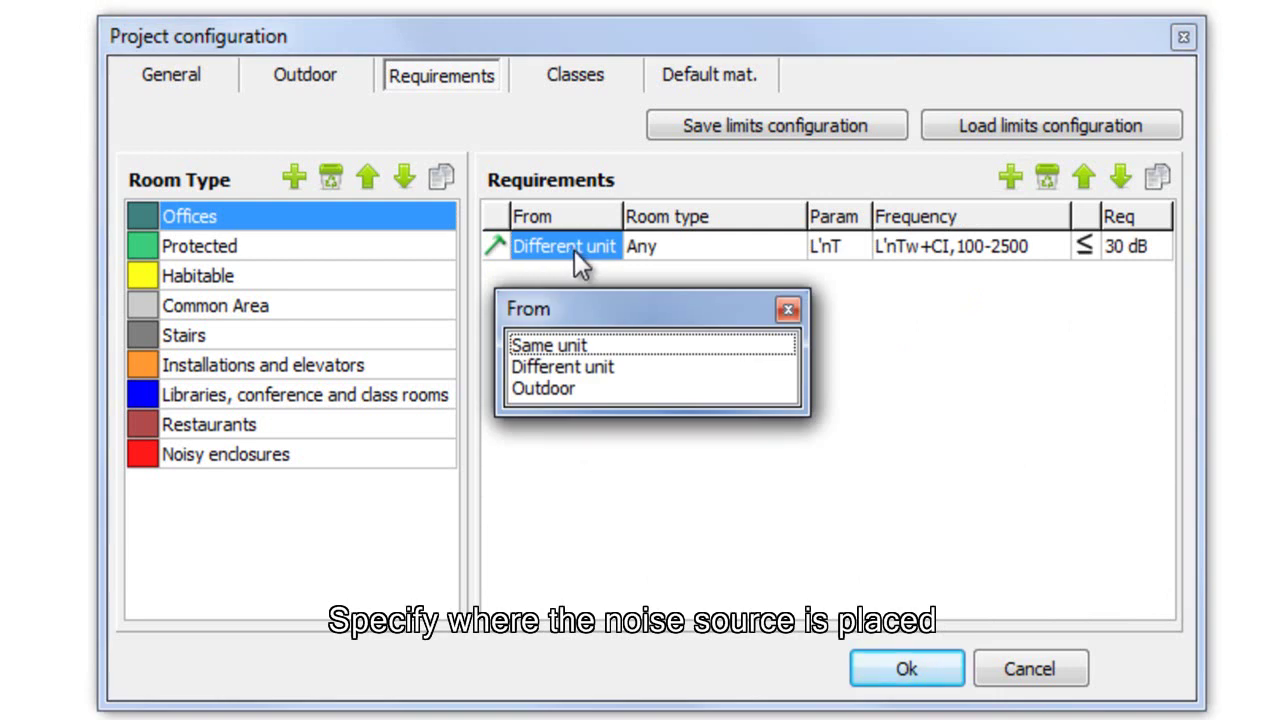
{"action": "left_click", "coordinate": [633, 364]}
{"action": "left_click", "coordinate": [679, 250]}
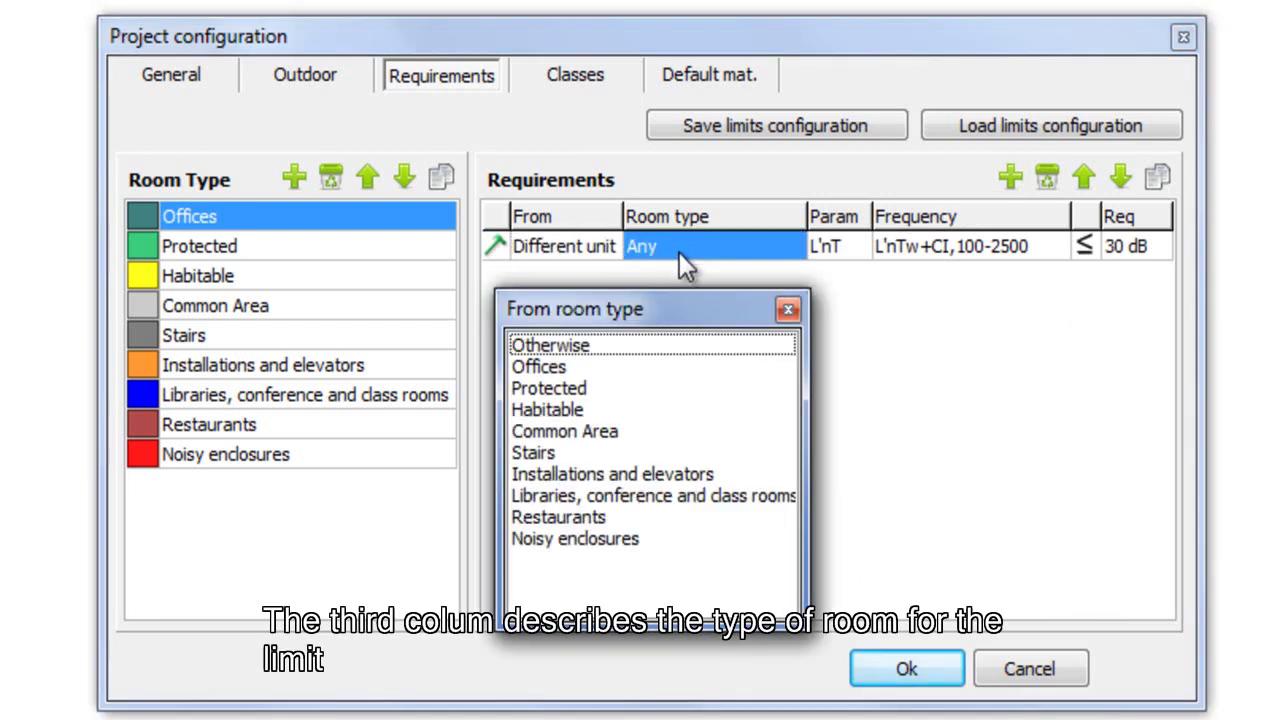
{"action": "left_click", "coordinate": [683, 539]}
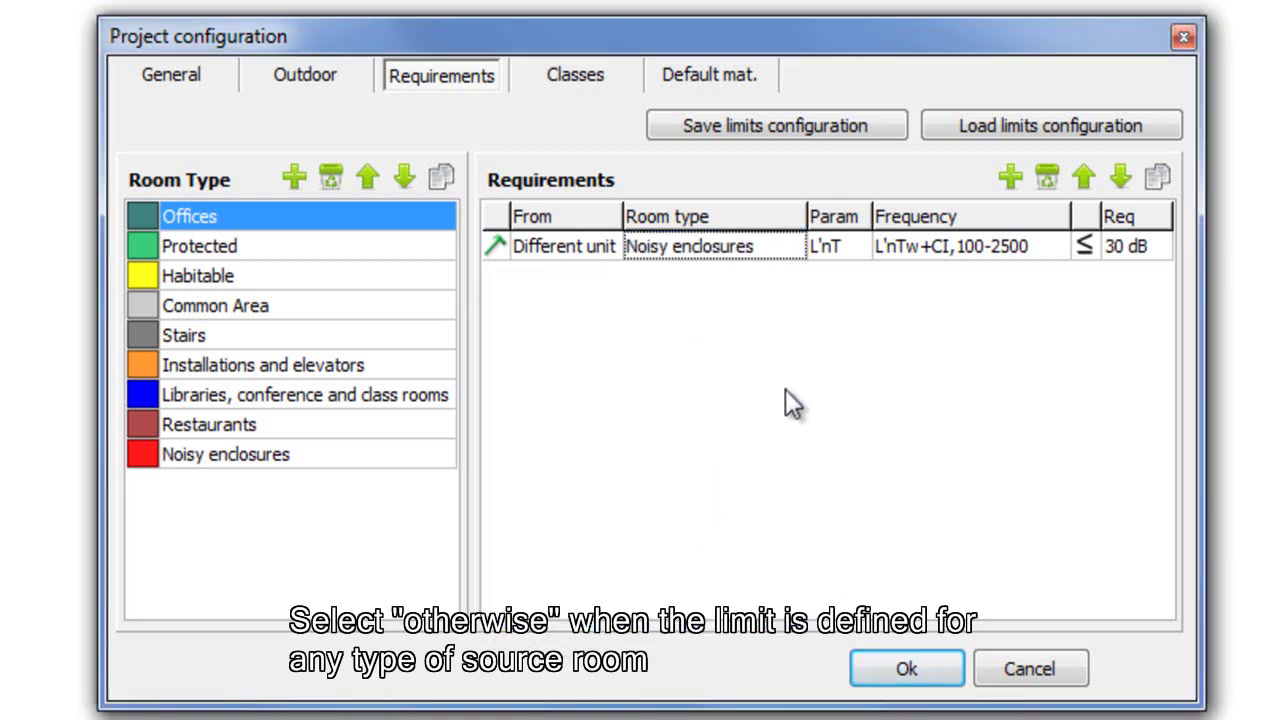
- Choose Normalized impact noise level, L'nT as the requirement's parameter and L'nTw+CI,100-2500 as its frequency evaluation
{"action": "left_click", "coordinate": [833, 250]}
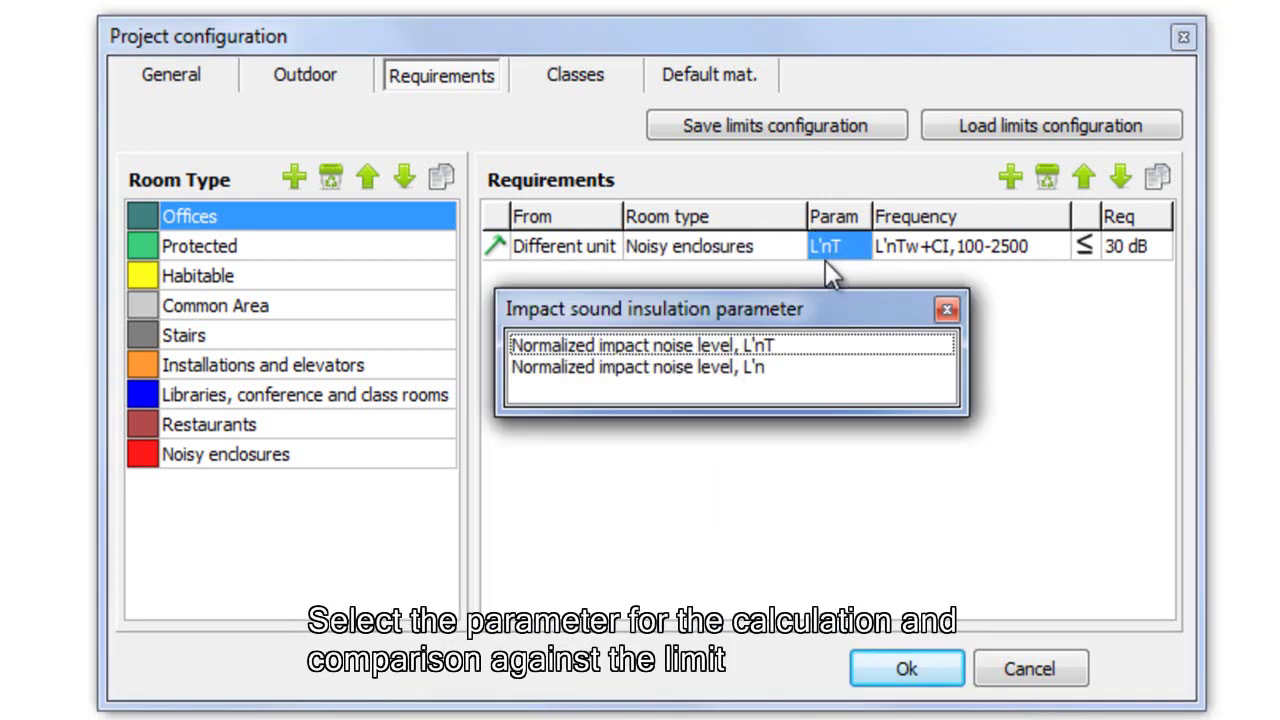
{"action": "left_click", "coordinate": [792, 350]}
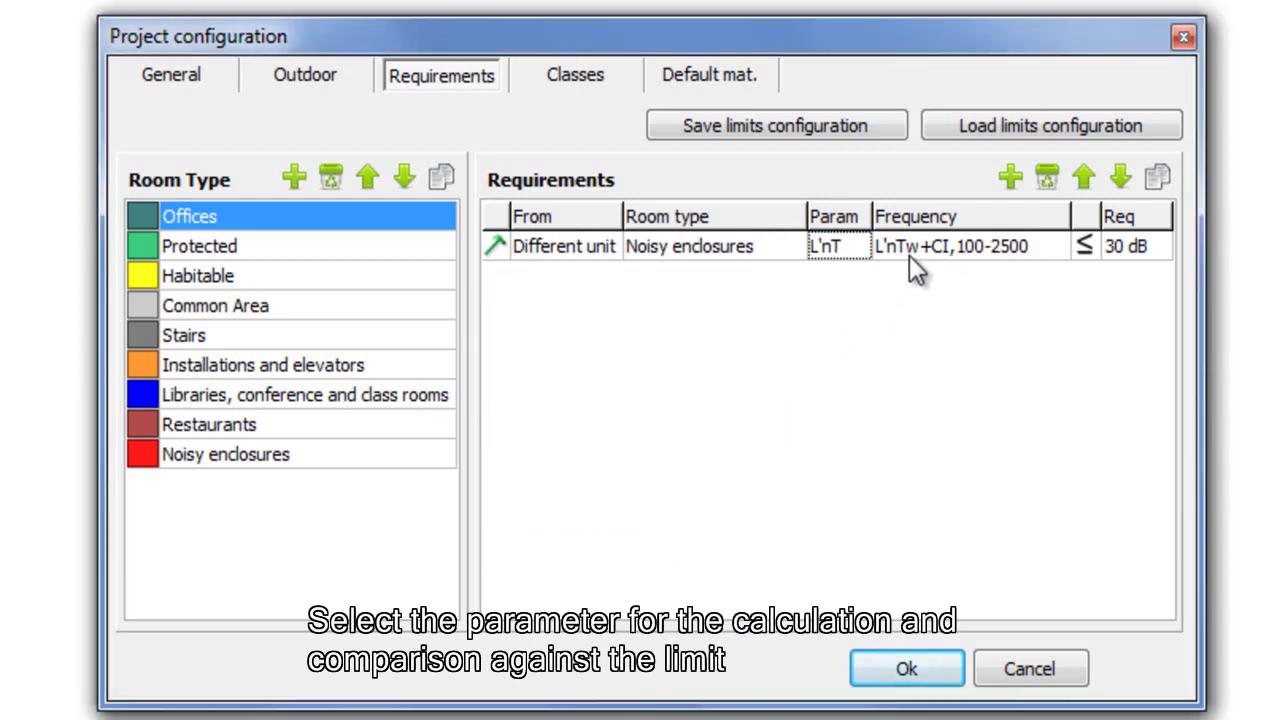
{"action": "left_click", "coordinate": [912, 247]}
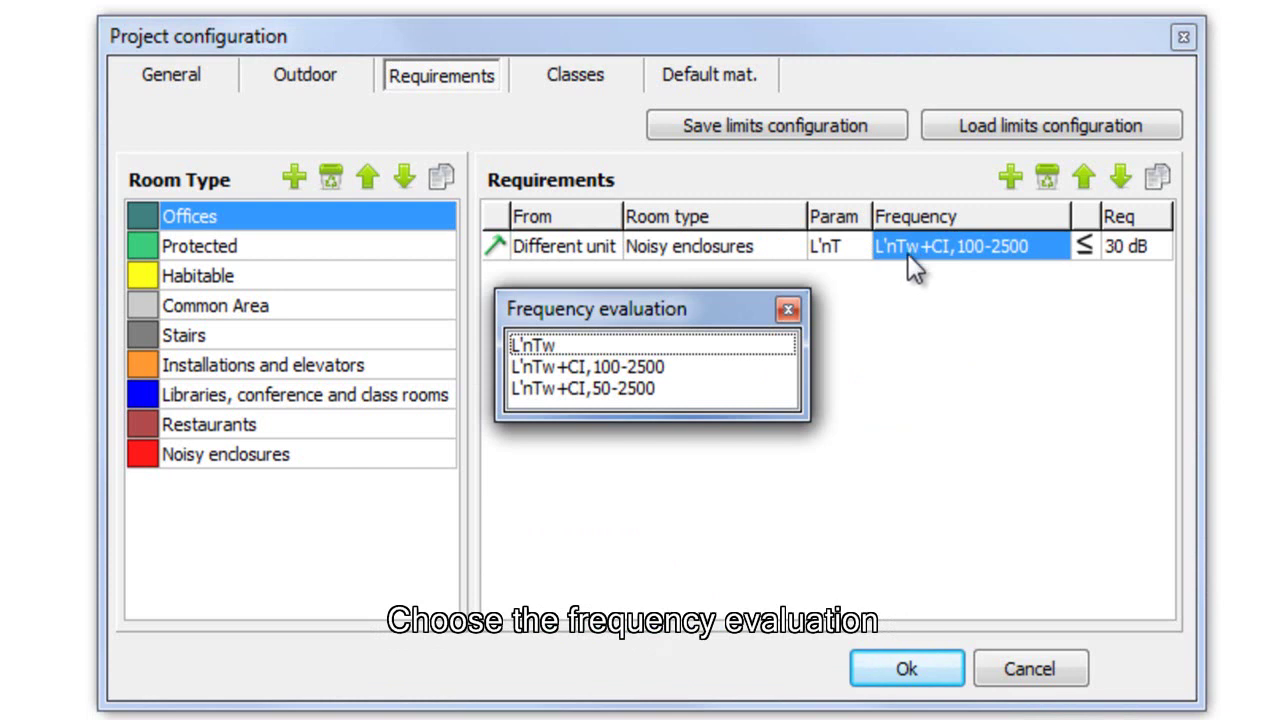
{"action": "left_click", "coordinate": [741, 362]}
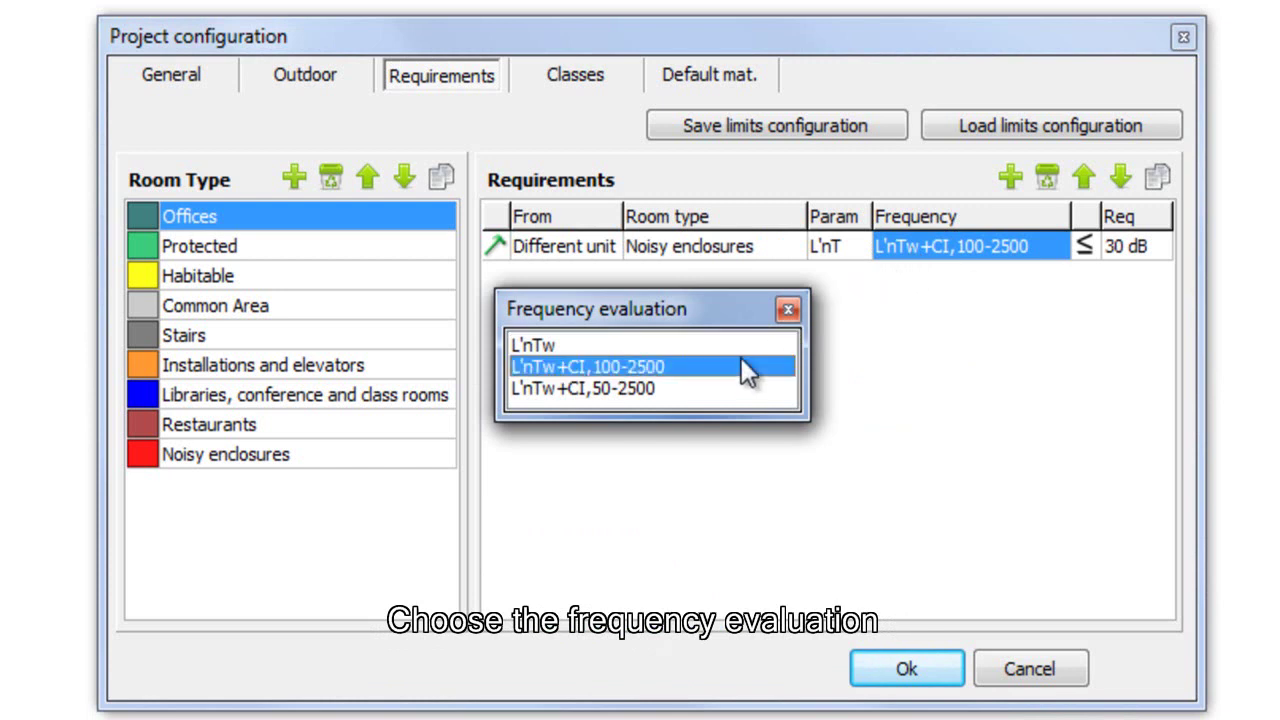
{"action": "left_click", "coordinate": [741, 357]}
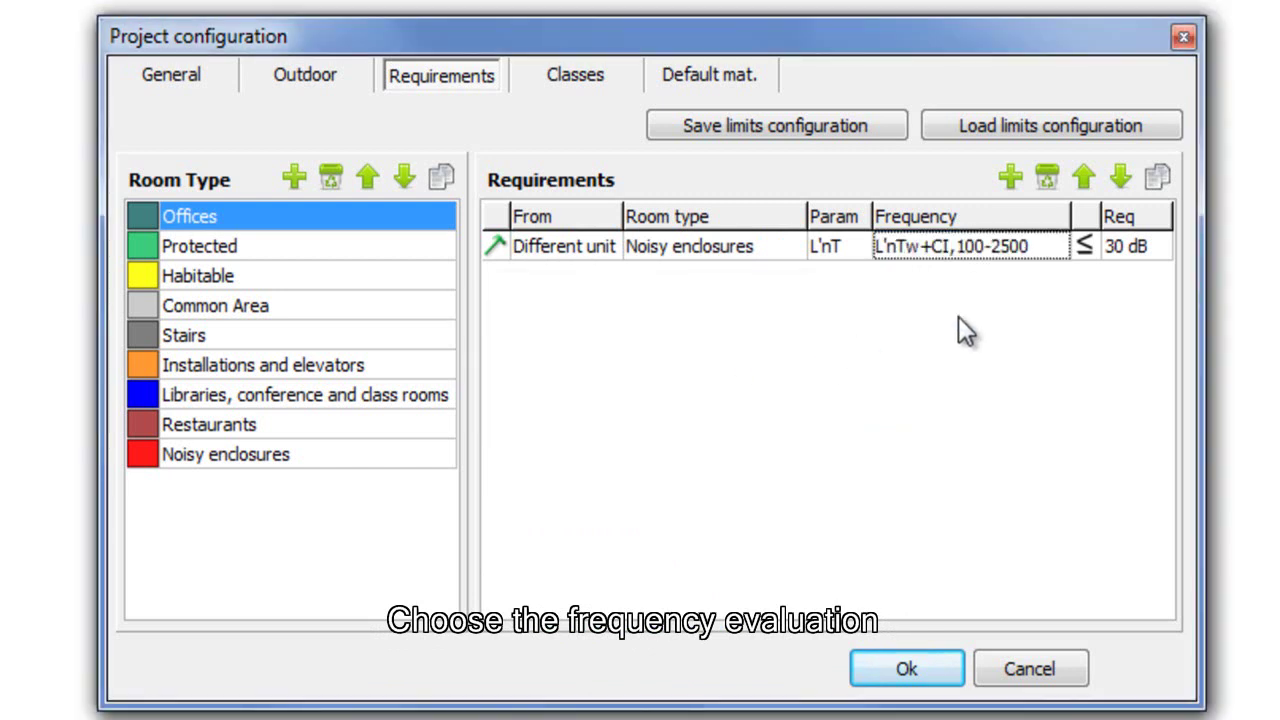
- Set the limit value of the Offices impact sound requirement to 50 dB
{"action": "left_click", "coordinate": [1124, 249]}
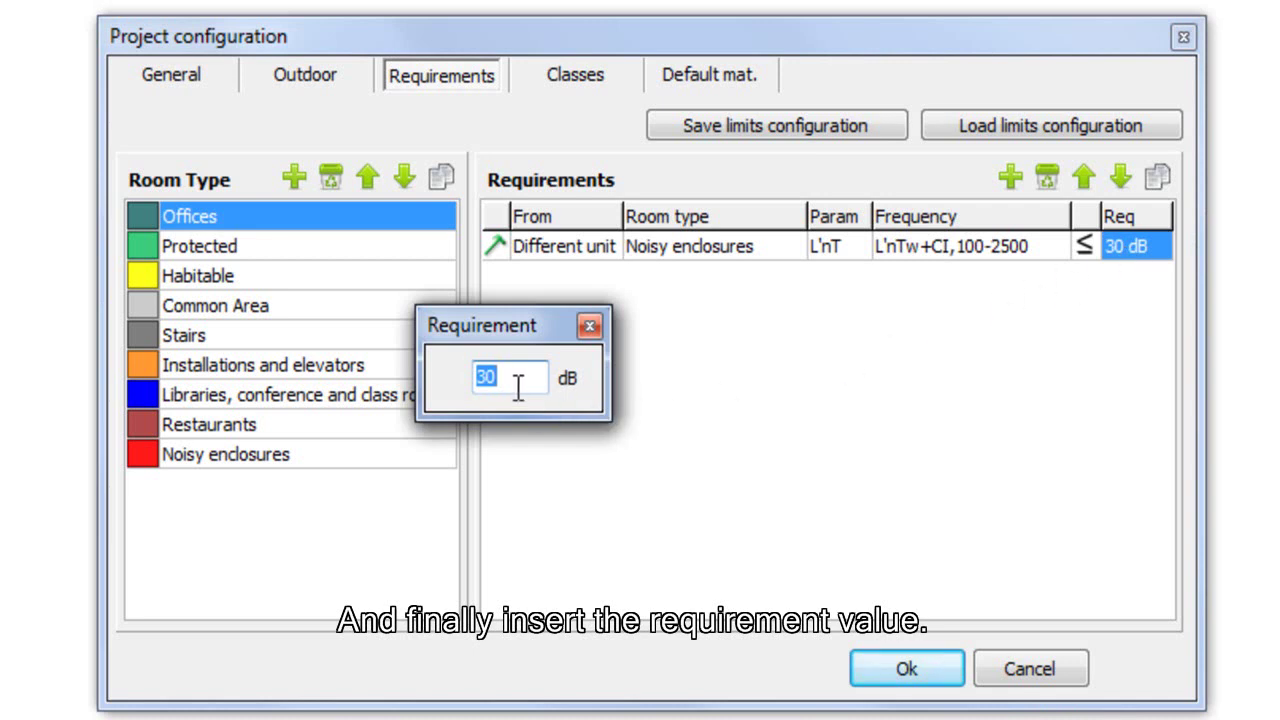
{"action": "type", "text": "50"}
{"action": "key", "text": "Return"}
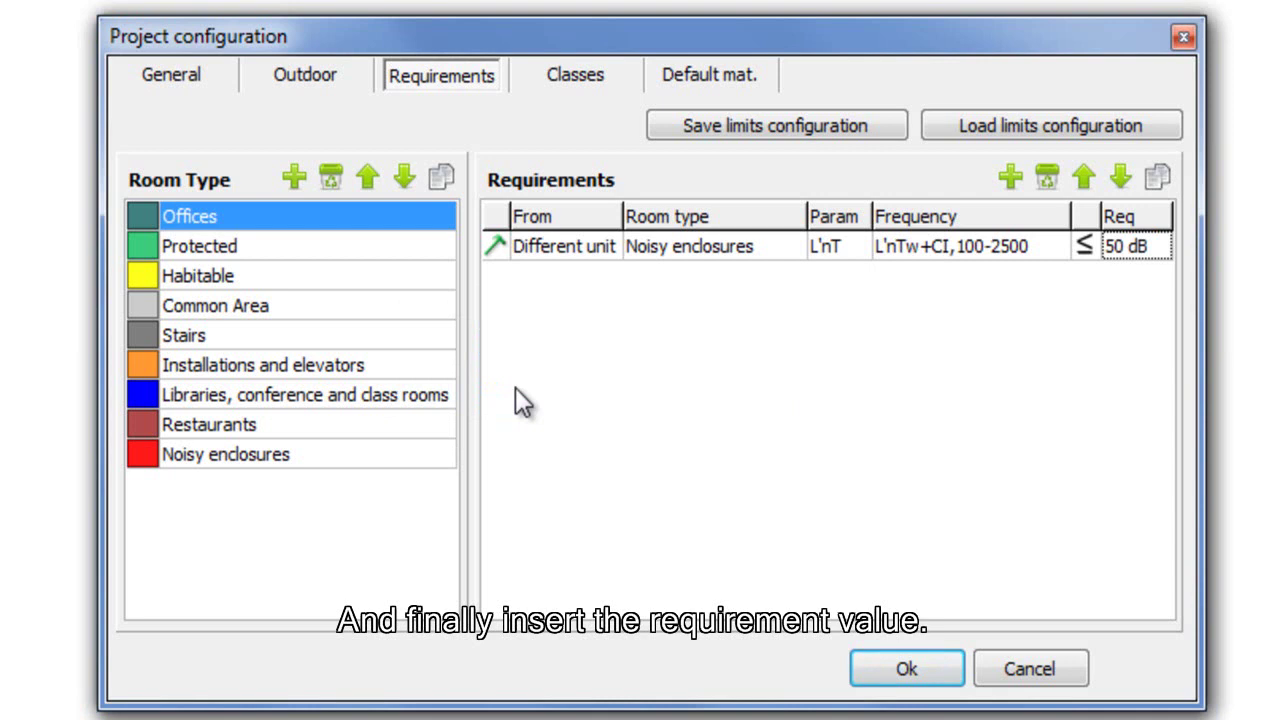
- Choose DK - Denmark as the acoustic classification scheme for the project
{"action": "left_click", "coordinate": [564, 80]}
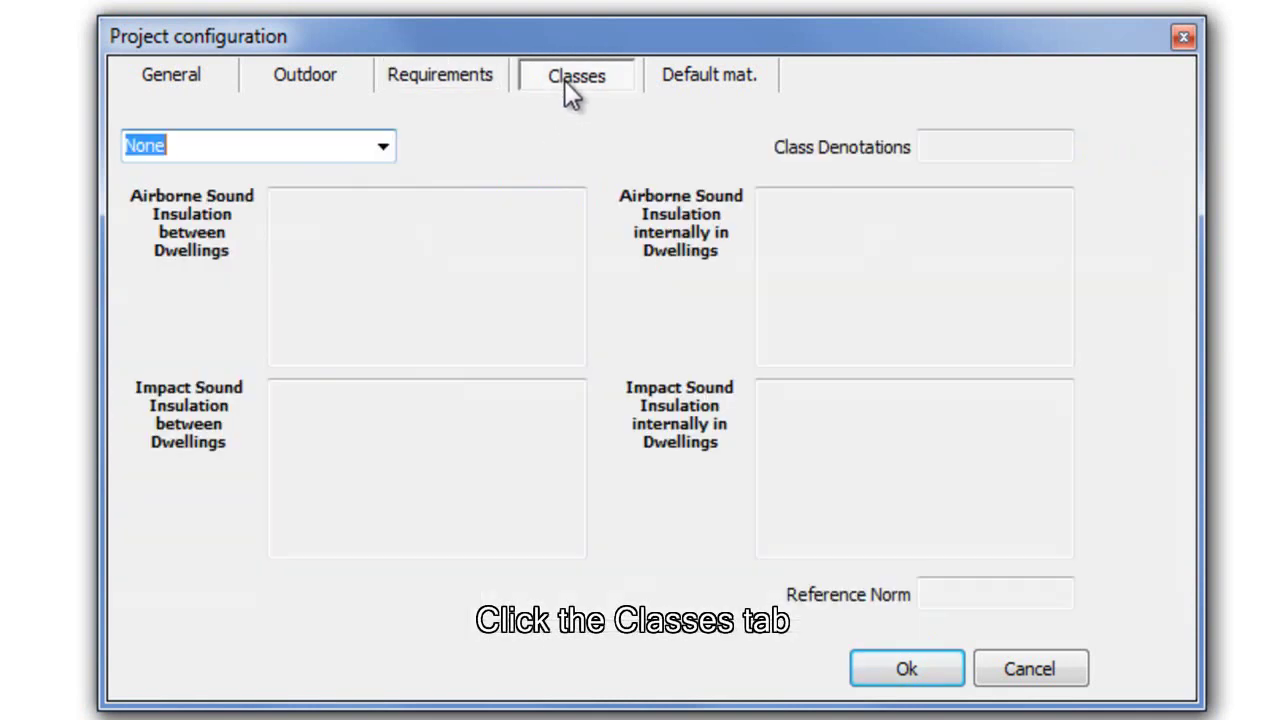
{"action": "left_click", "coordinate": [383, 147]}
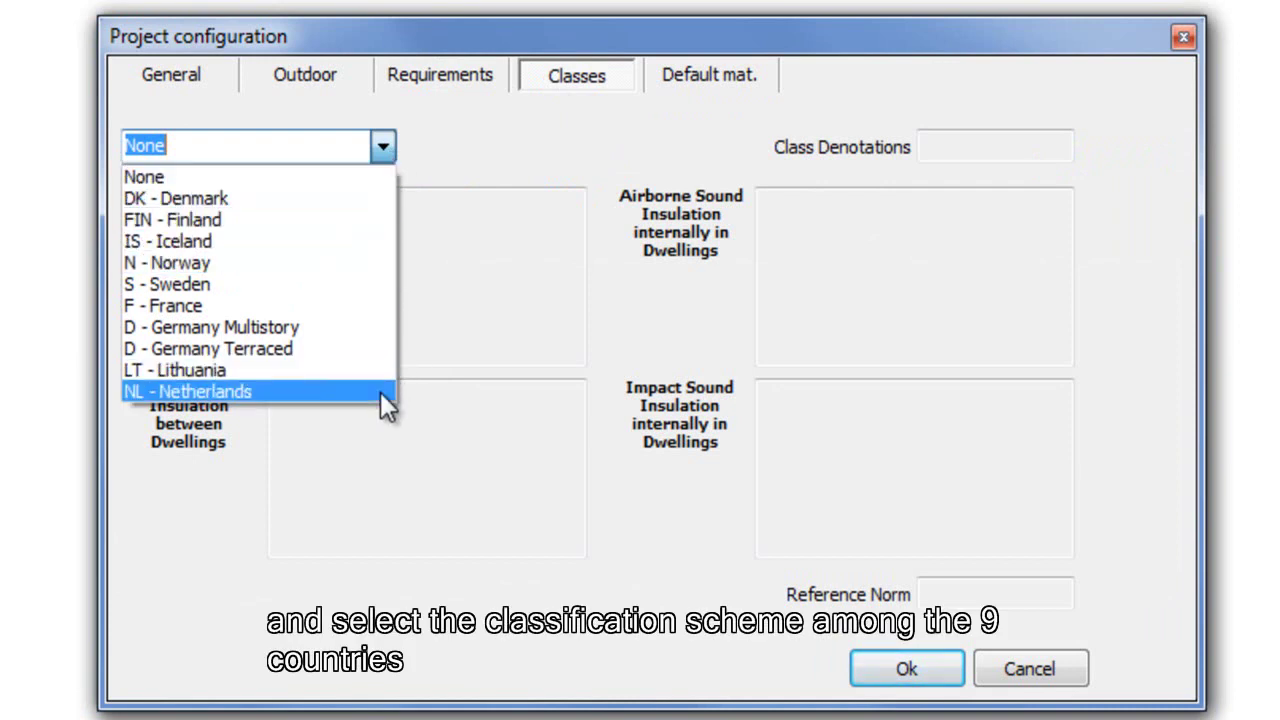
{"action": "left_click", "coordinate": [340, 200]}
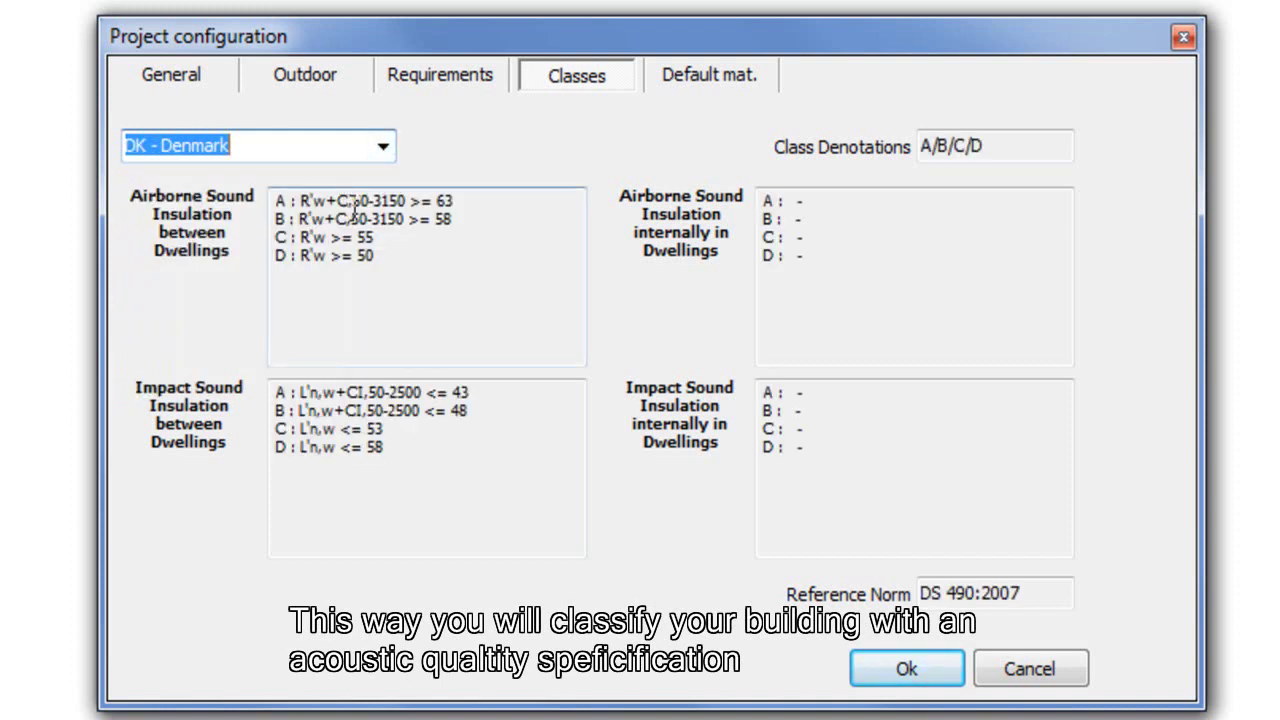
- Assign the 489 kg/m², Rw 61 dB Concrete slab + floating floor as the default slab, and accept the Ground floor plan with its 3.00 m height
{"action": "left_click", "coordinate": [690, 80]}
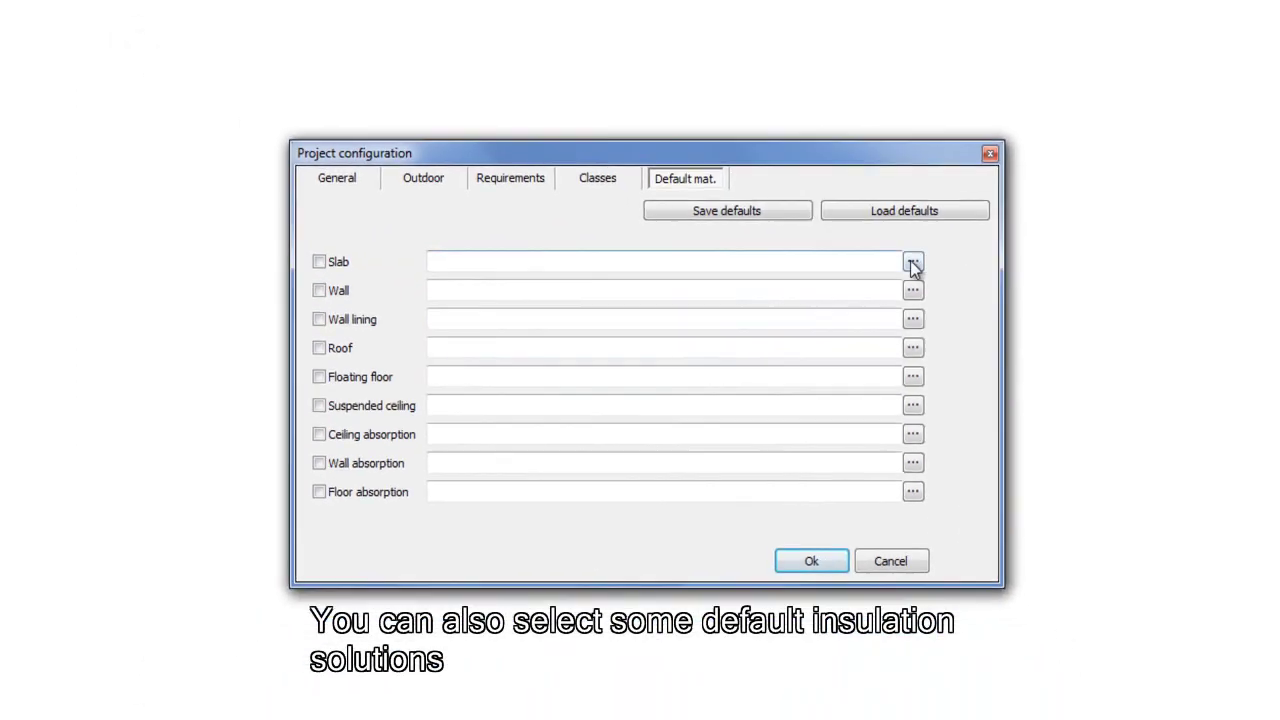
{"action": "left_click", "coordinate": [913, 263]}
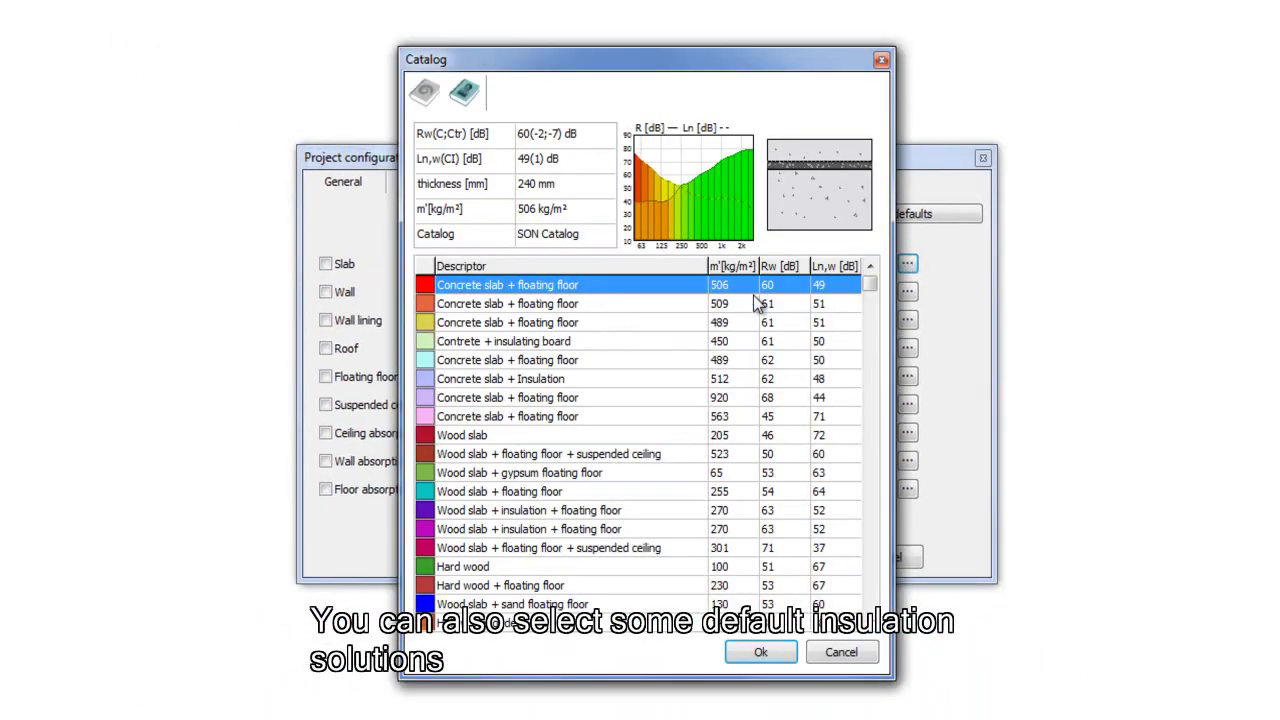
{"action": "left_click", "coordinate": [617, 322]}
{"action": "left_click", "coordinate": [757, 650]}
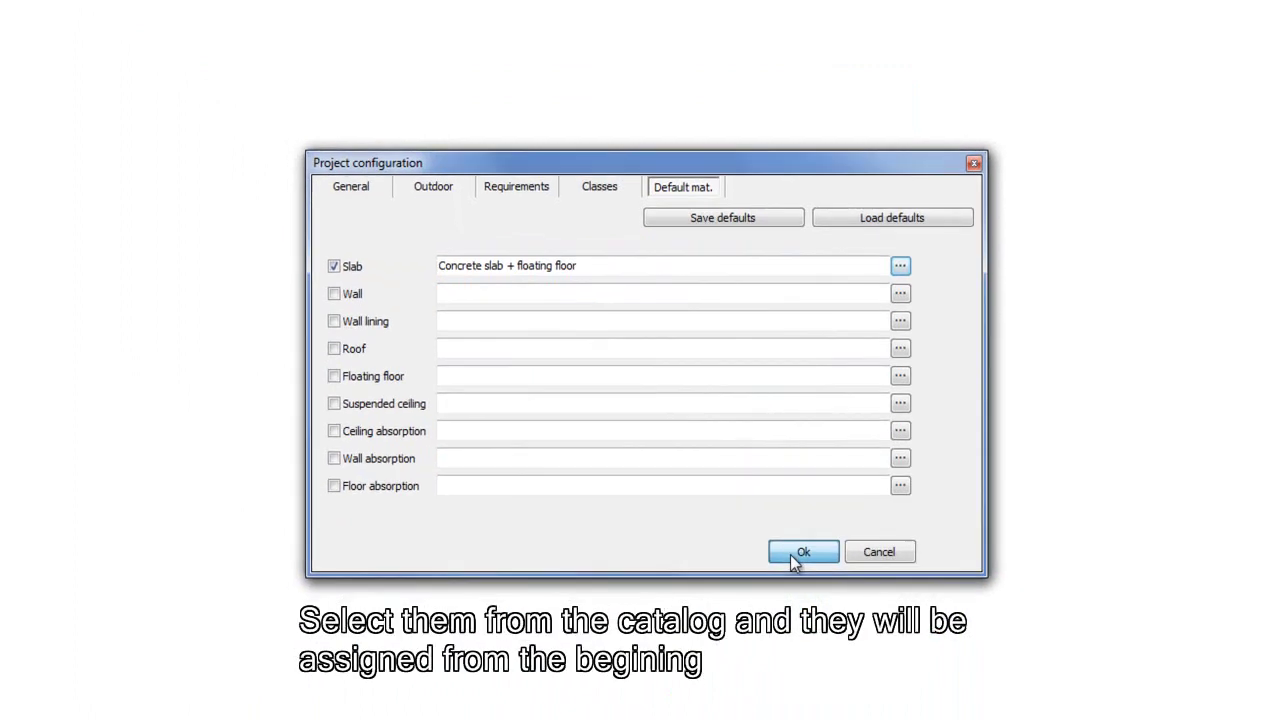
{"action": "left_click", "coordinate": [800, 557]}
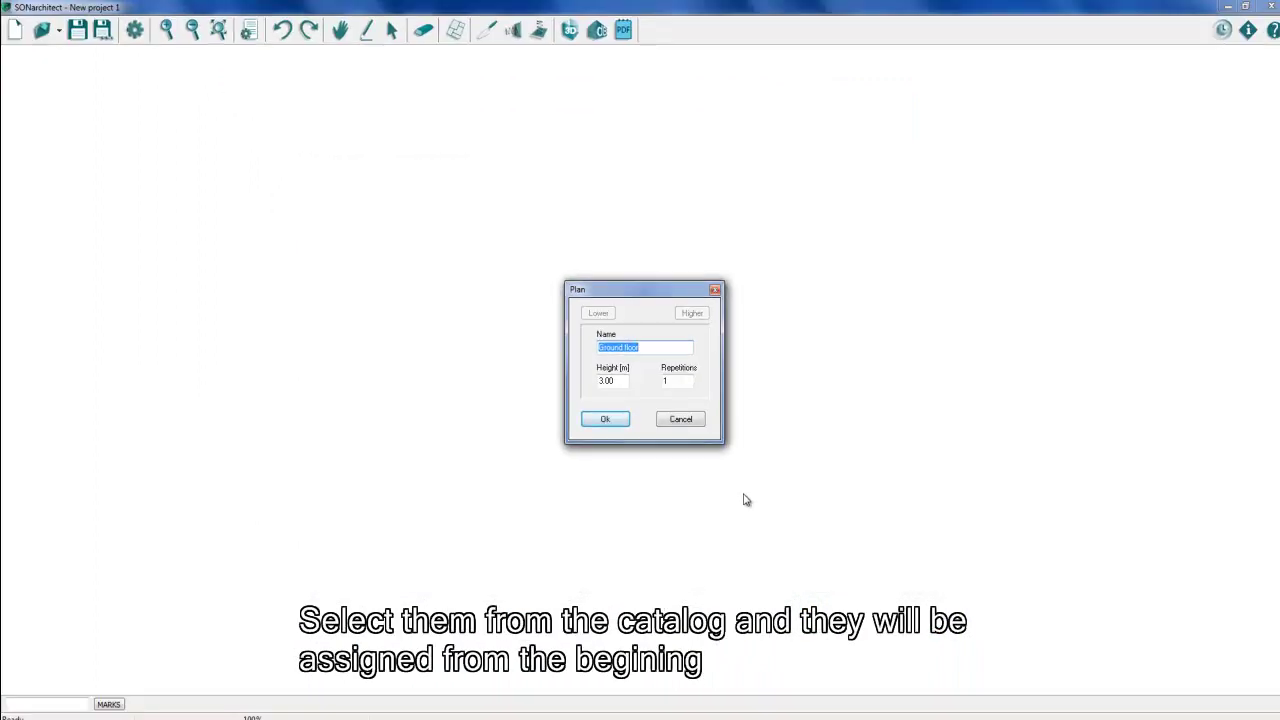
{"action": "left_click", "coordinate": [605, 421]}
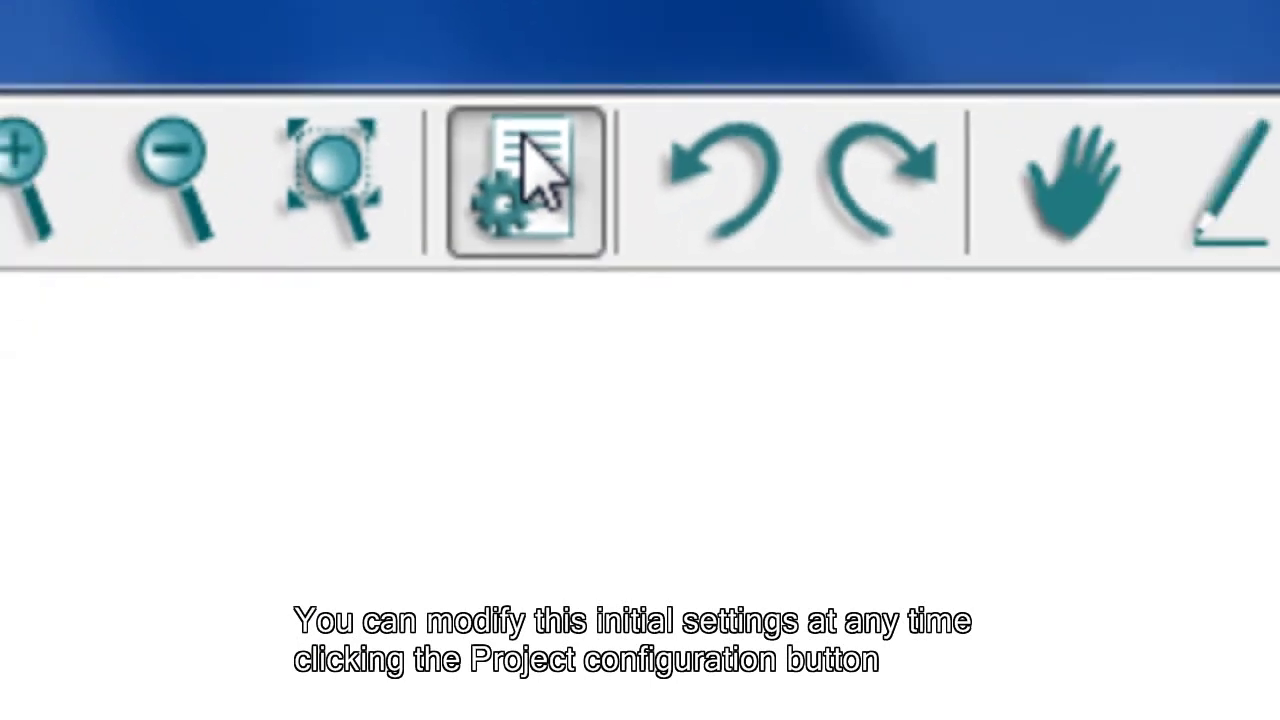
- Reopen the project configuration to review the general data, and close it
{"action": "left_click", "coordinate": [528, 160]}
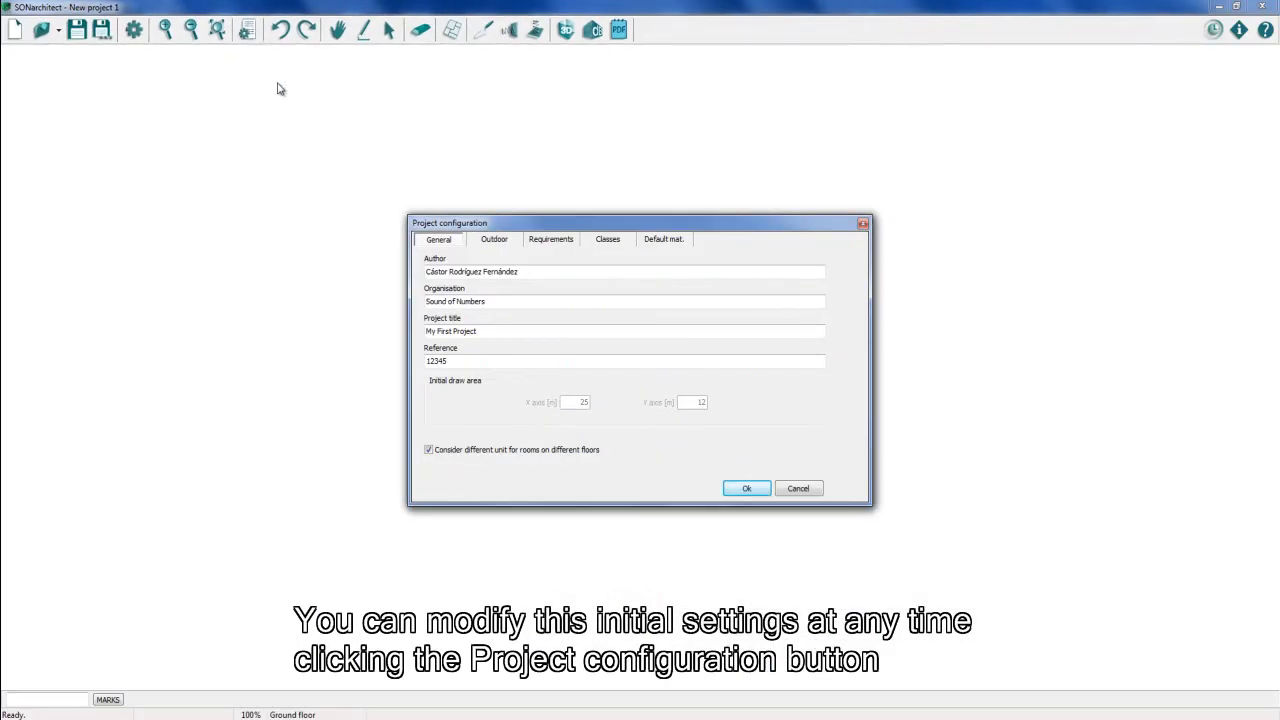
{"action": "left_click", "coordinate": [744, 490]}
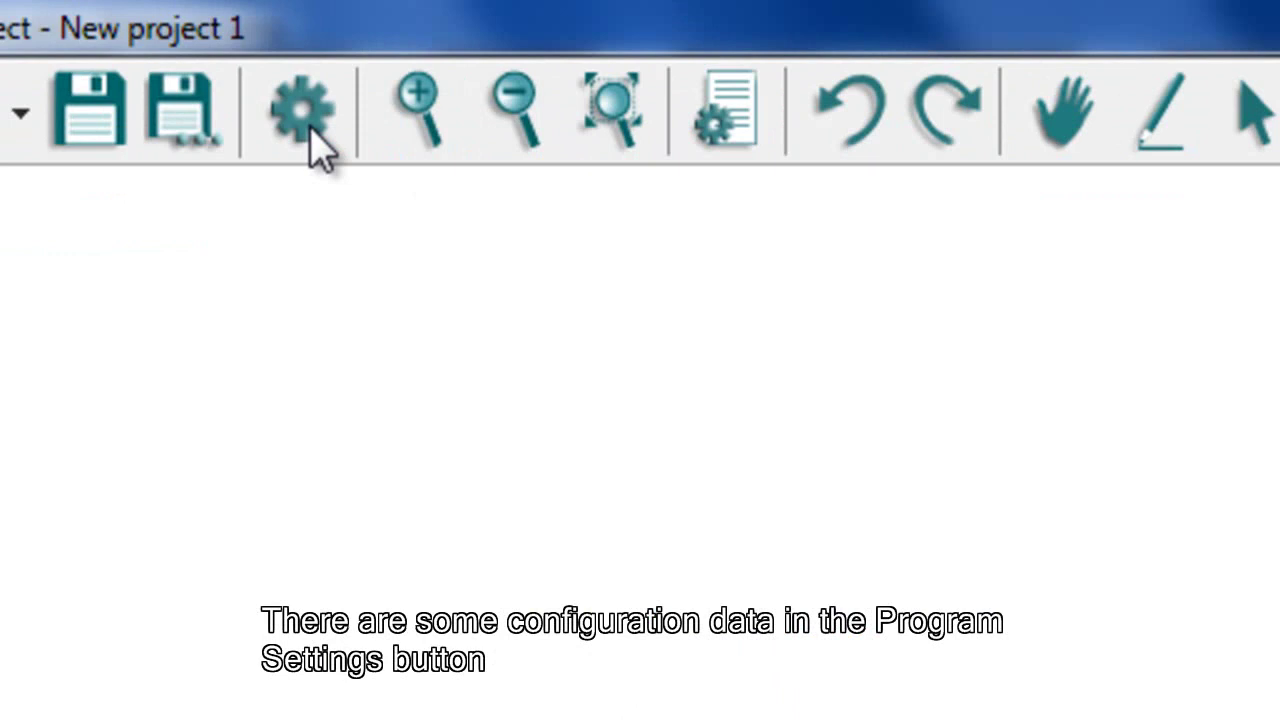
- Set the program's atmospheric conditions to 20 ºC, 70 % - 90% rel. humidity, and check the default requirements file setting
{"action": "left_click", "coordinate": [676, 326]}
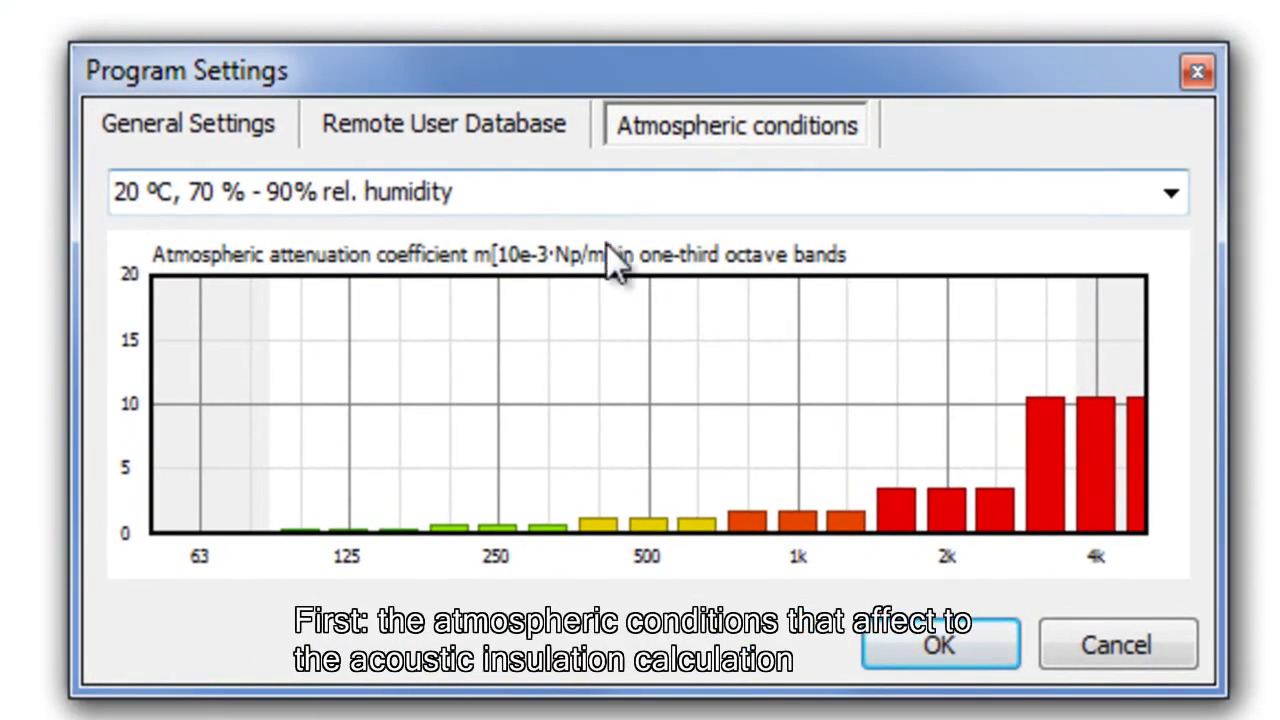
{"action": "left_click", "coordinate": [1178, 196]}
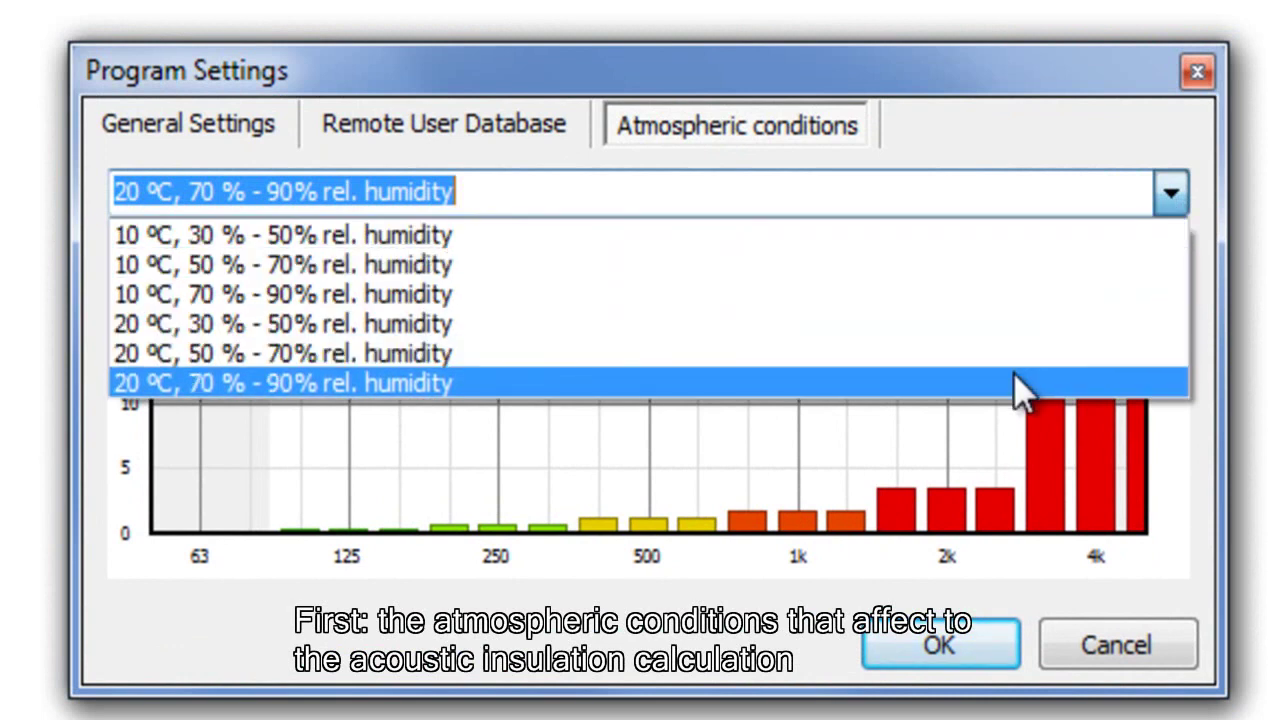
{"action": "left_click", "coordinate": [968, 380]}
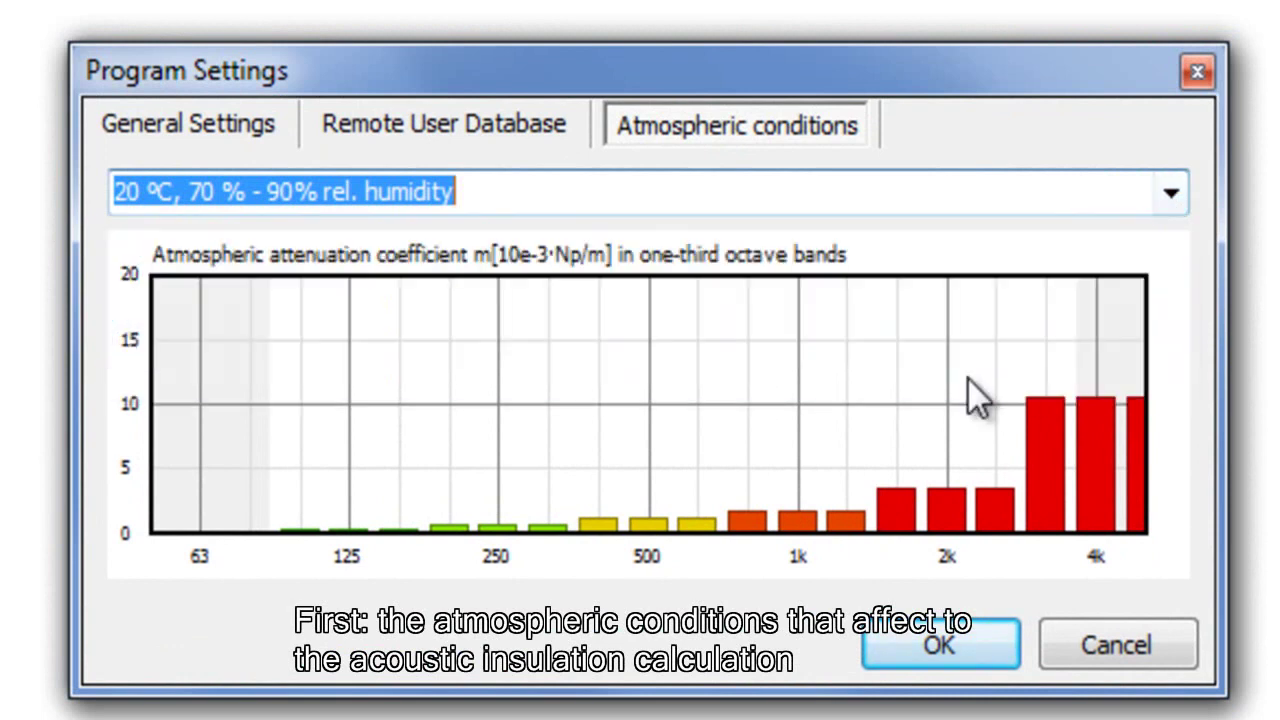
{"action": "left_click", "coordinate": [194, 135]}
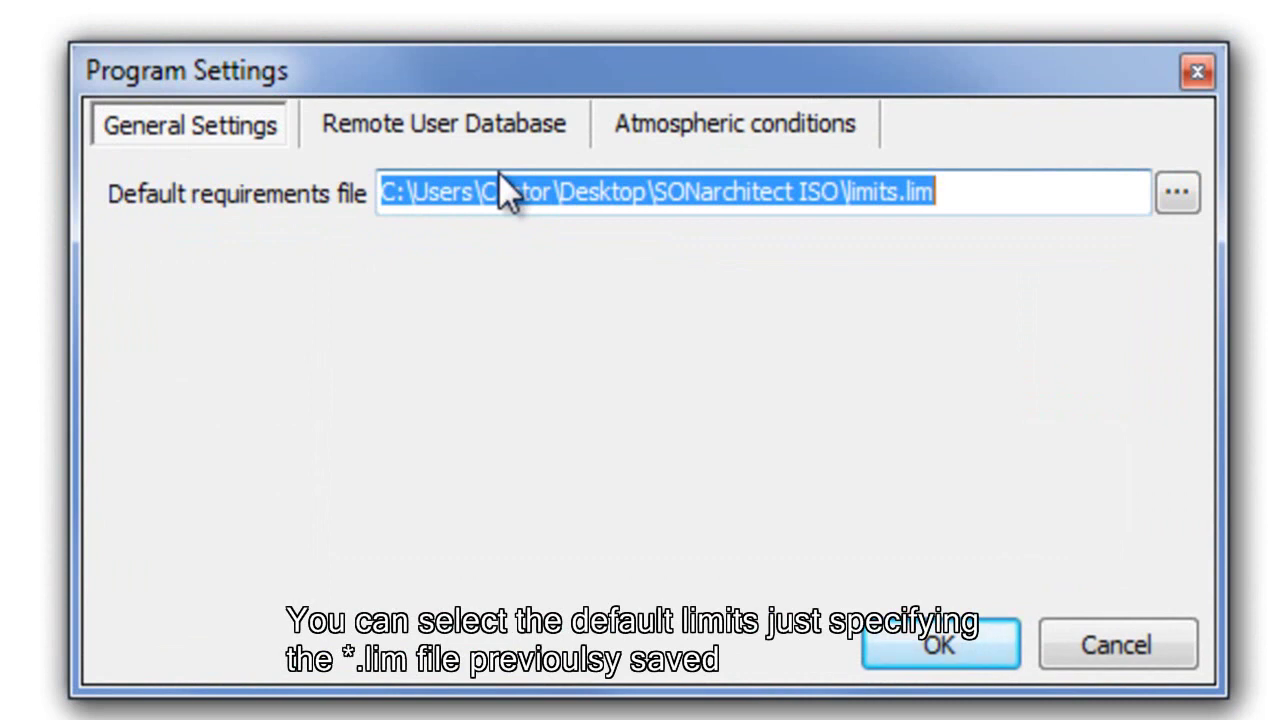
- Switch the user database to Remote User Data Base and go through its SQL Server username, password and hostname fields
{"action": "left_click", "coordinate": [448, 140]}
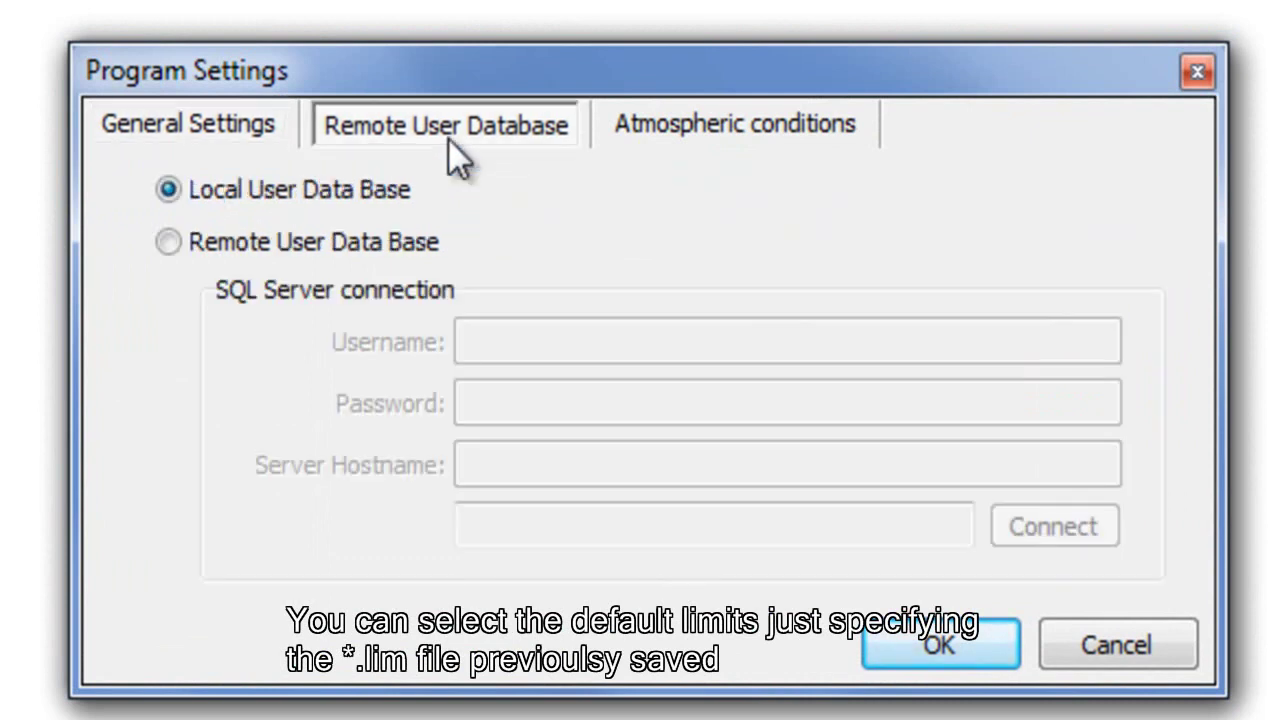
{"action": "left_click", "coordinate": [242, 241]}
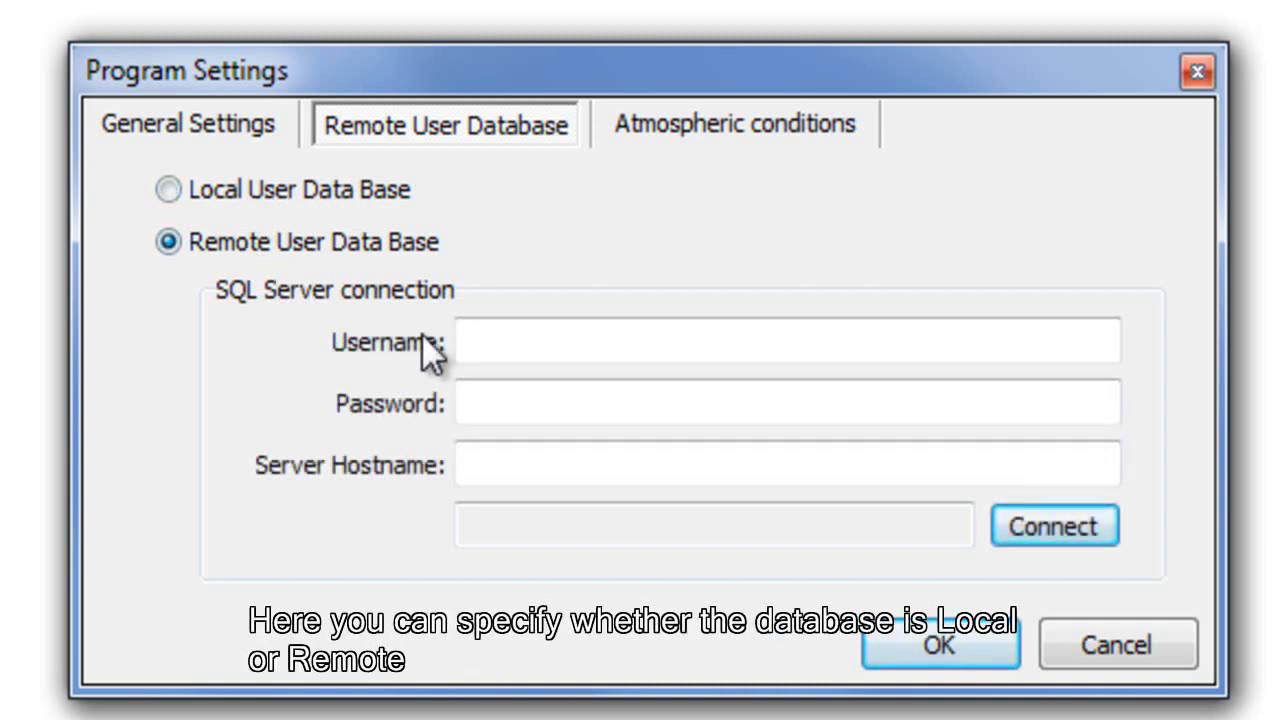
{"action": "left_click", "coordinate": [497, 343]}
{"action": "left_click", "coordinate": [500, 401]}
{"action": "left_click", "coordinate": [523, 461]}
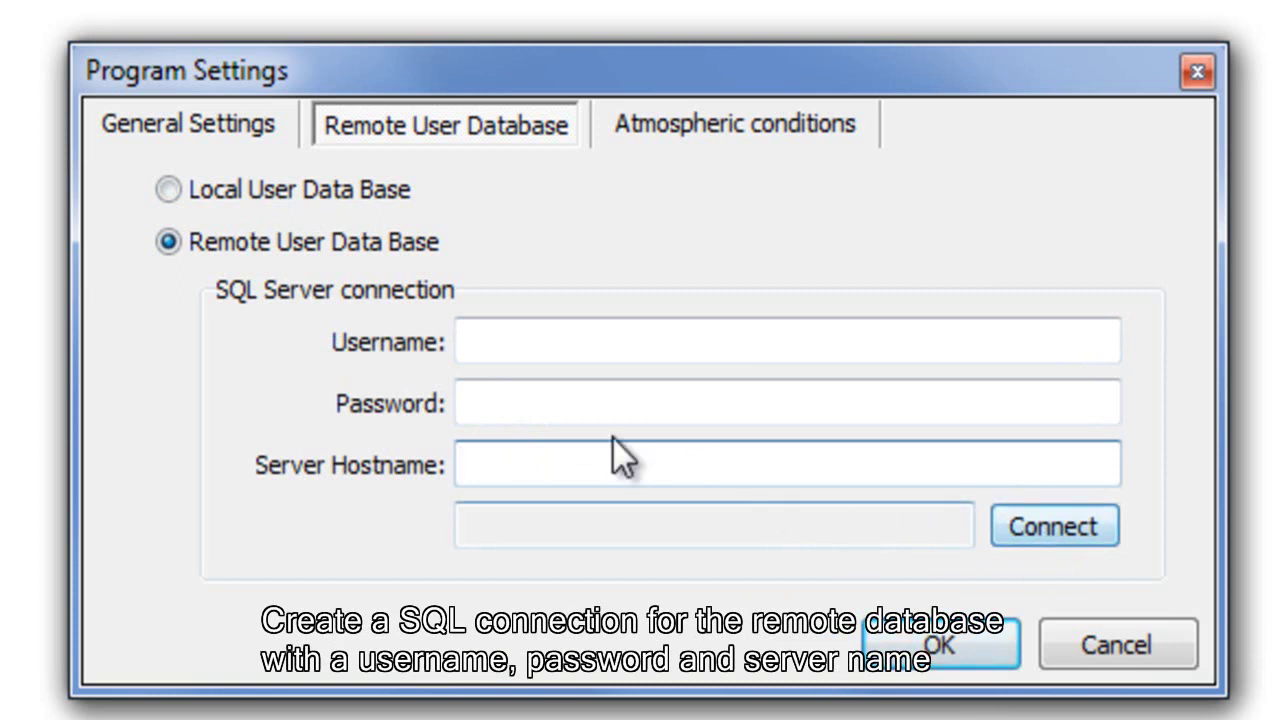
- Select the Local User Data Base and confirm the program settings
{"action": "left_click", "coordinate": [166, 194]}
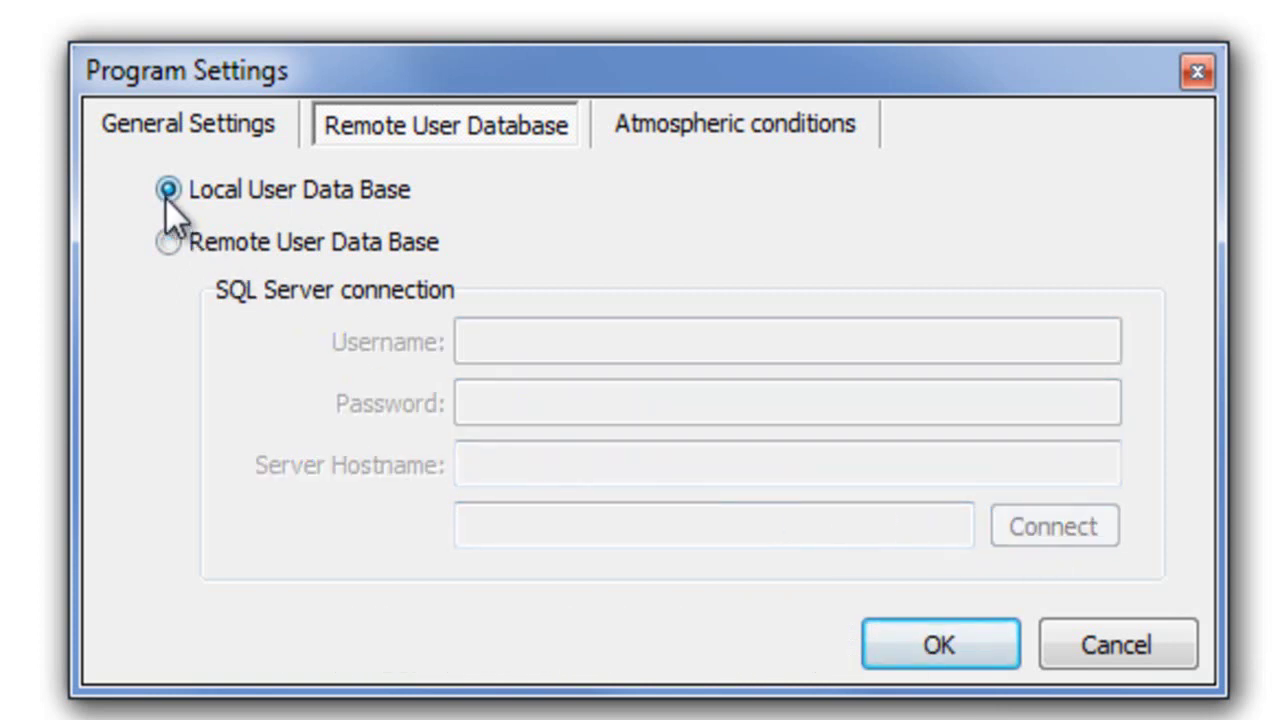
{"action": "left_click", "coordinate": [921, 637]}
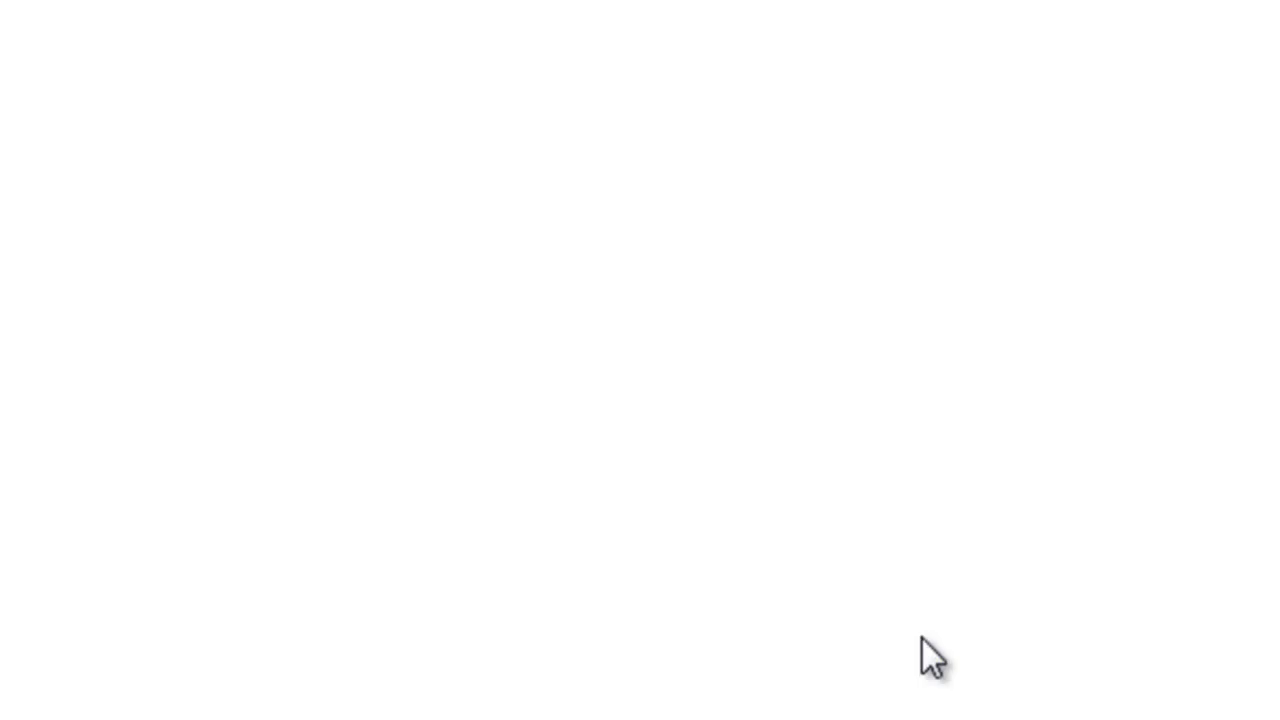